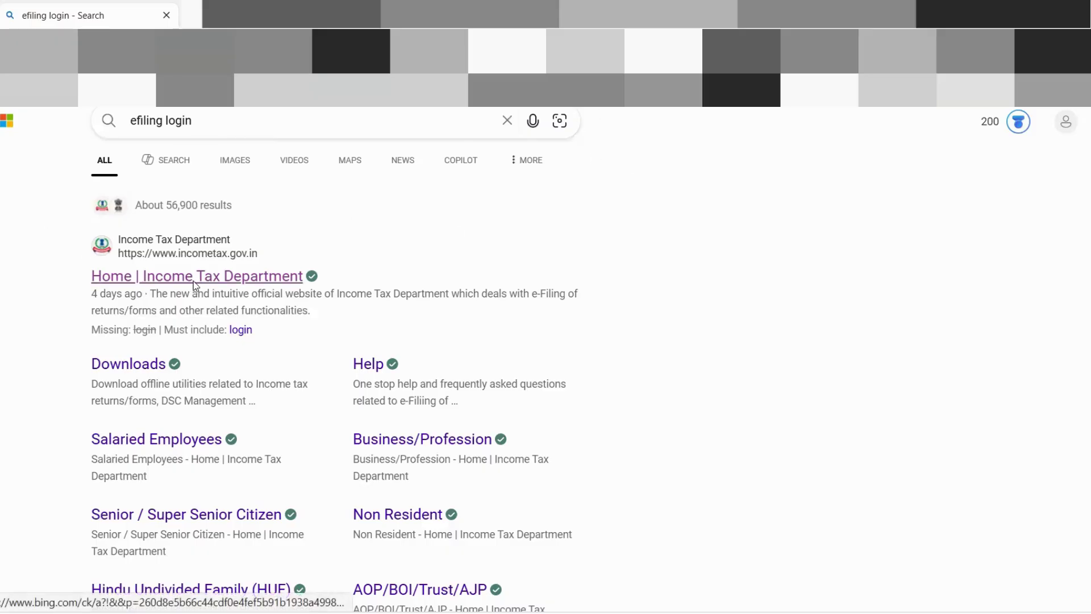
Step: Open the Income Tax Department website from the search results and view its taxpayer registration page
click(227, 279)
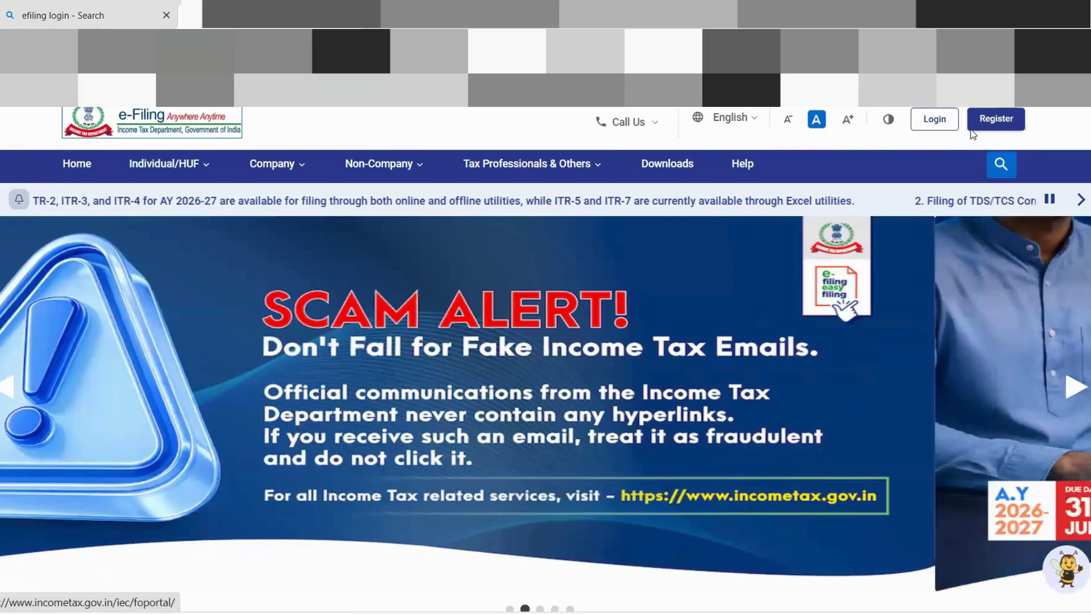
click(986, 125)
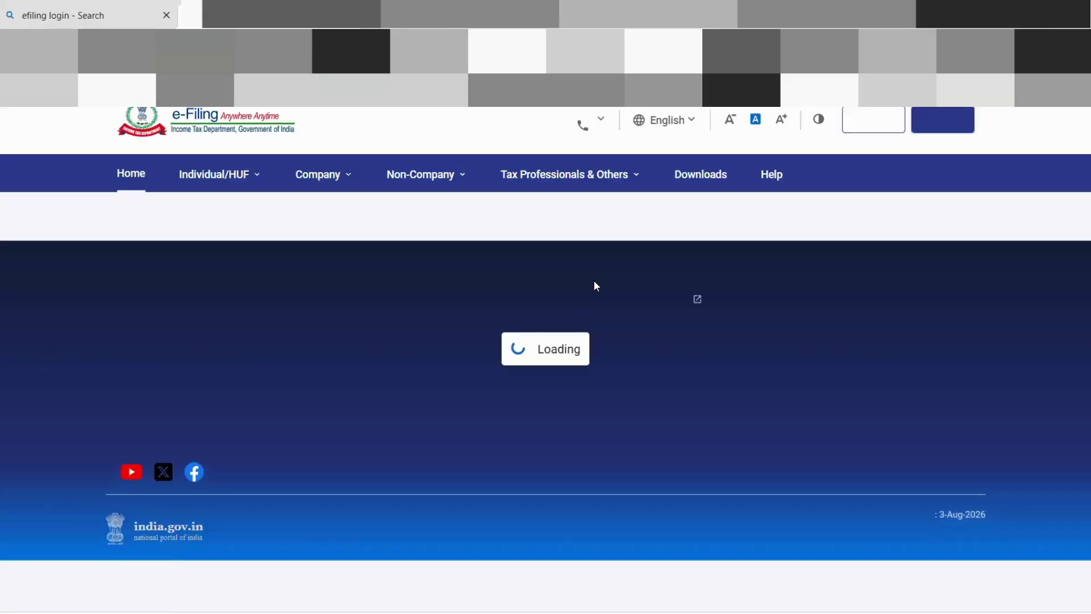
scroll(439, 330, down, 3)
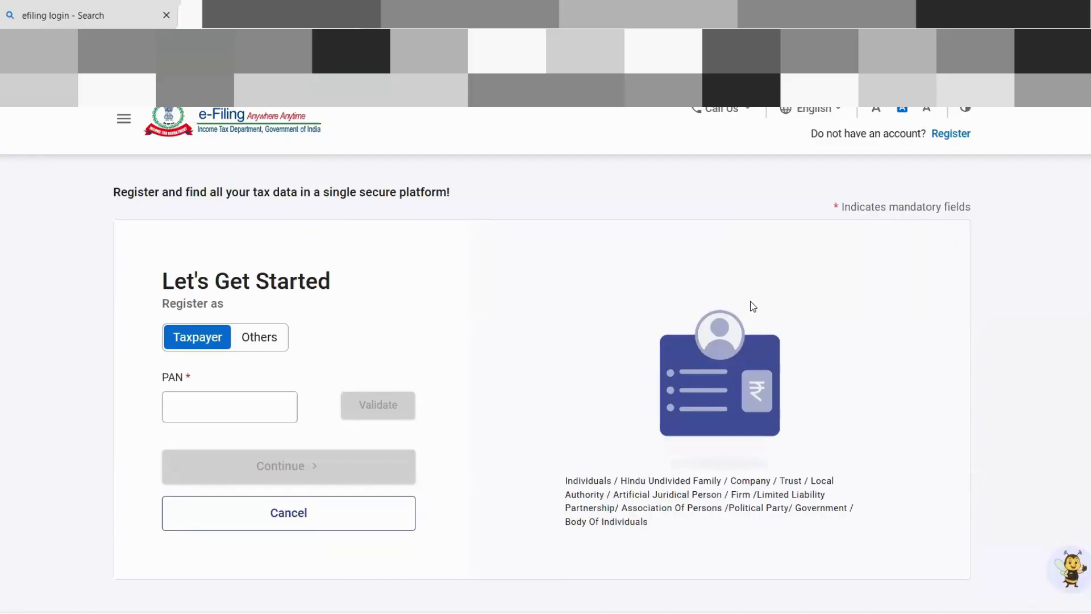
Step: Return to the e-Filing home page and open the login page with its User ID guidance
scroll(835, 307, up, 3)
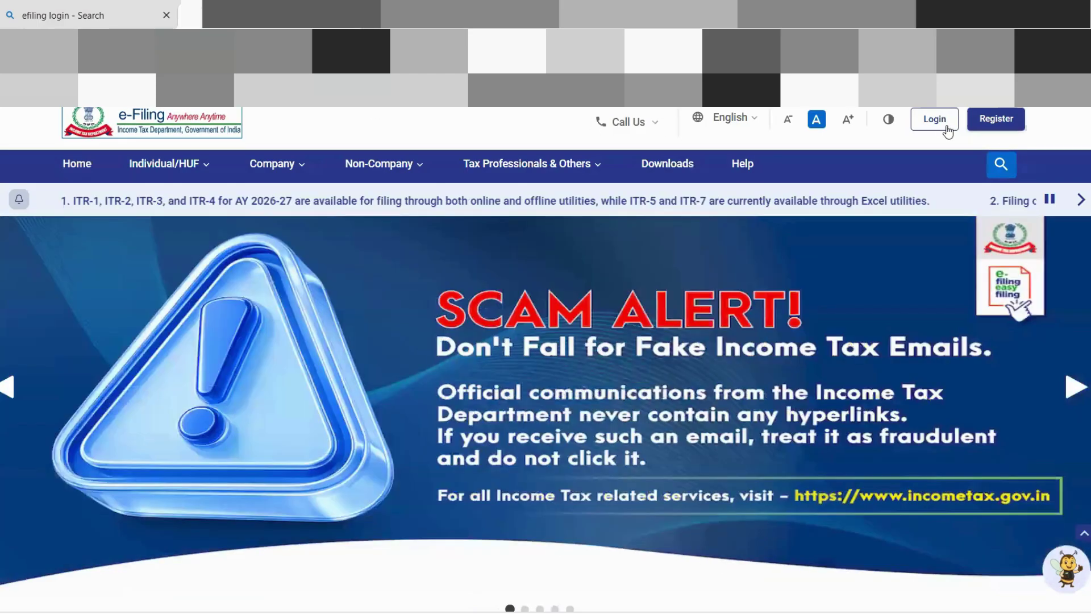
click(944, 127)
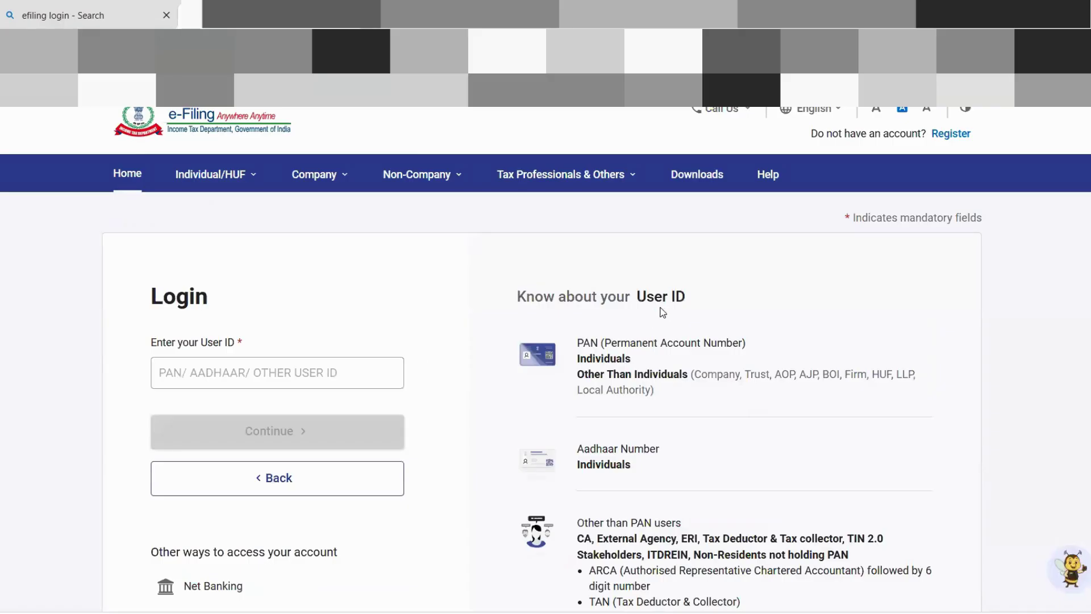
click(420, 173)
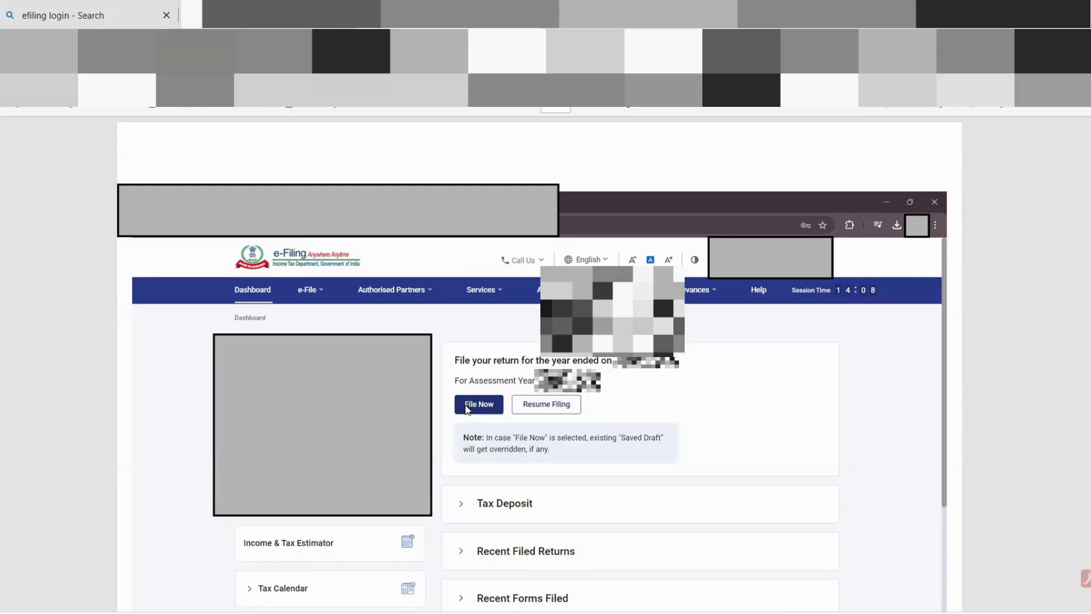
Step: Review the PDF walkthrough pages on File Now, the online filing mode and Start New Filing
scroll(469, 409, down, 1)
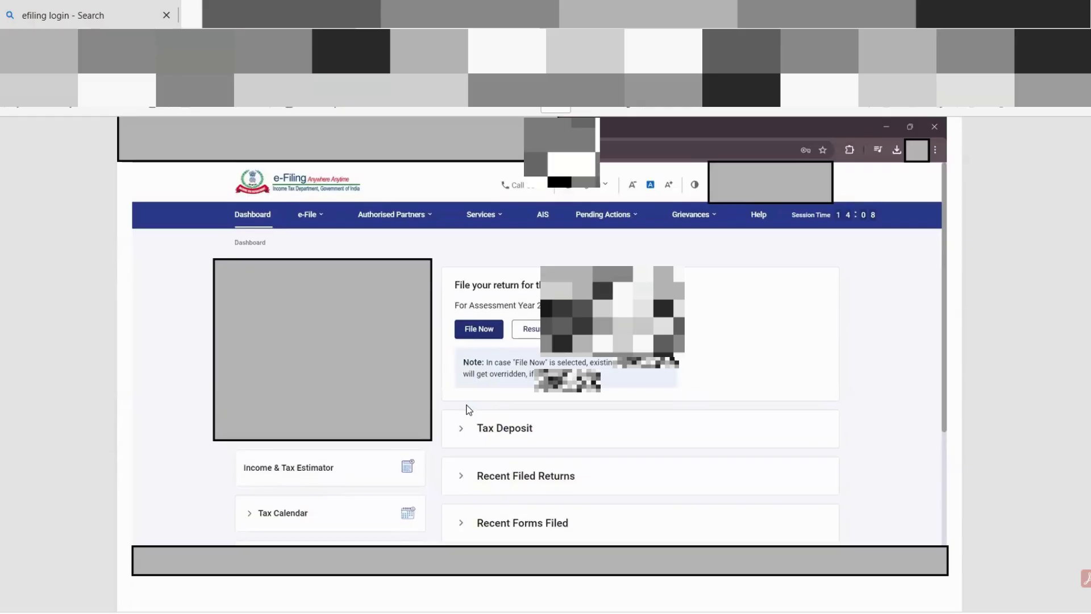
scroll(471, 410, down, 3)
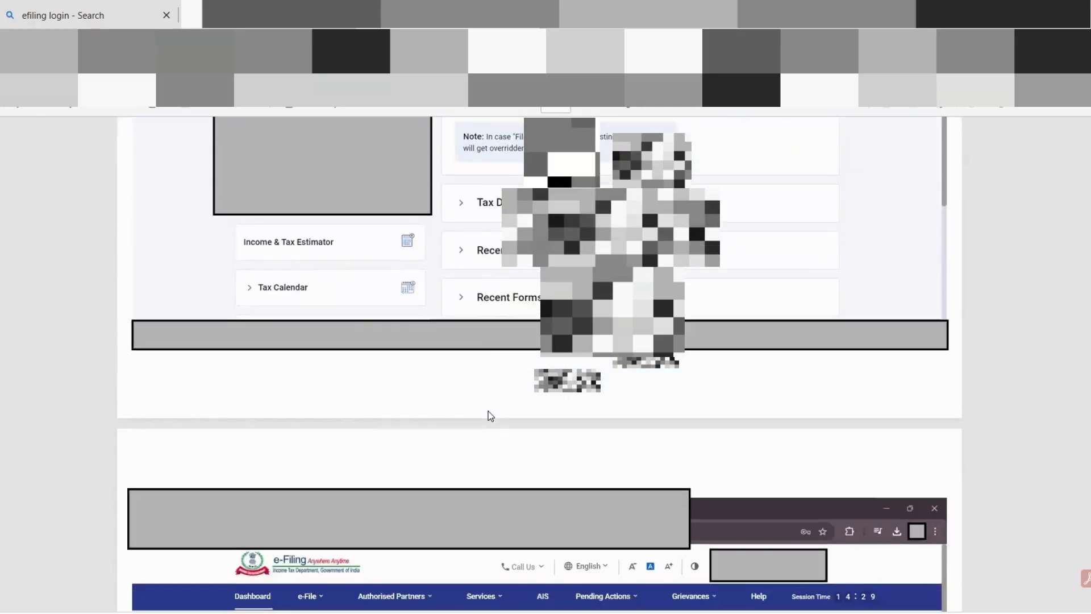
scroll(490, 416, down, 4)
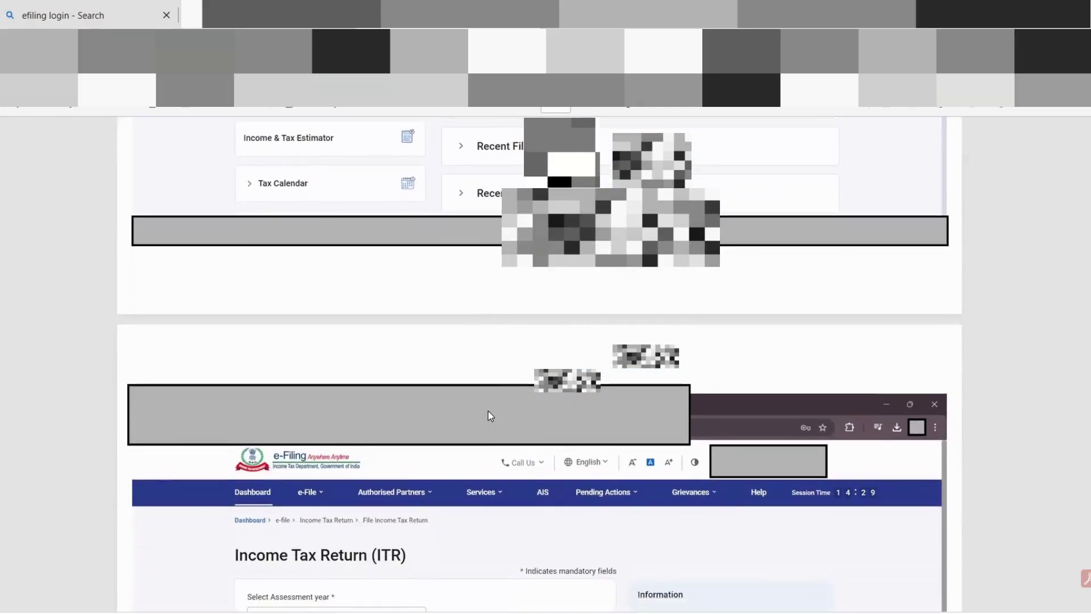
scroll(490, 415, down, 1)
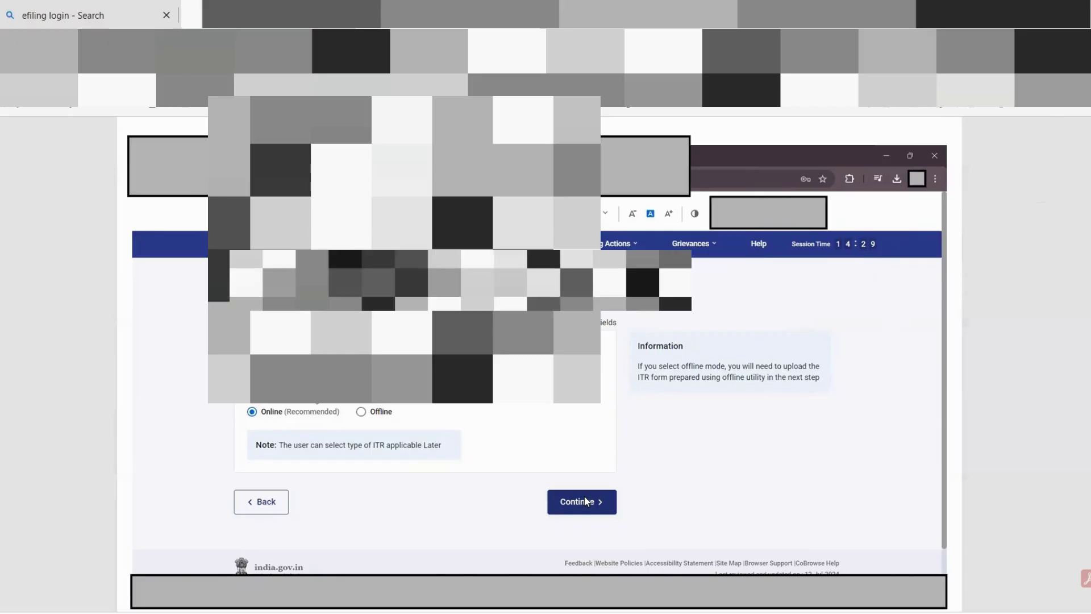
scroll(593, 499, down, 6)
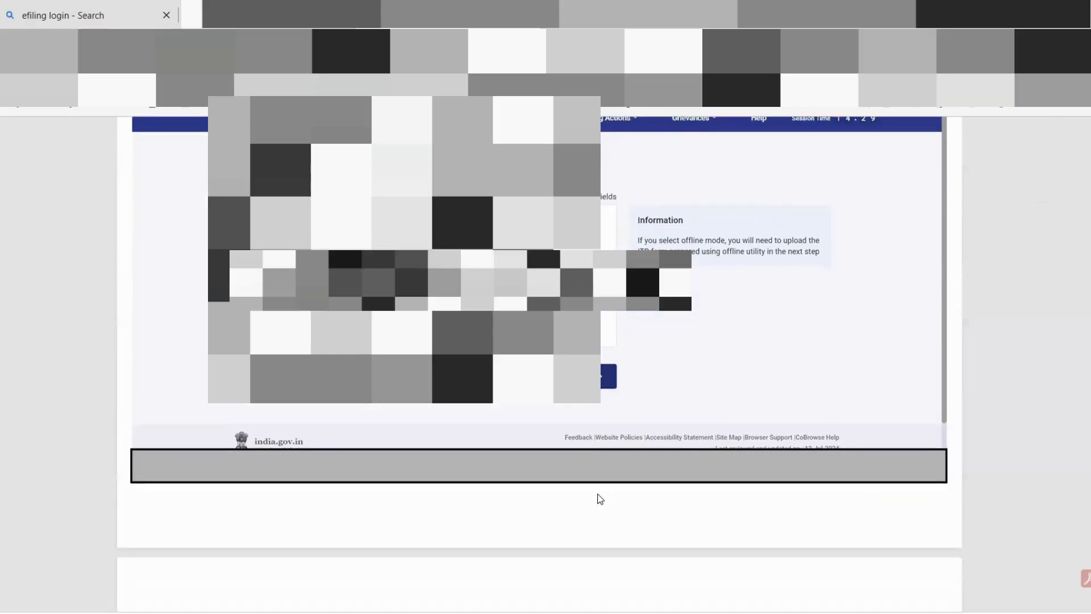
scroll(594, 498, down, 3)
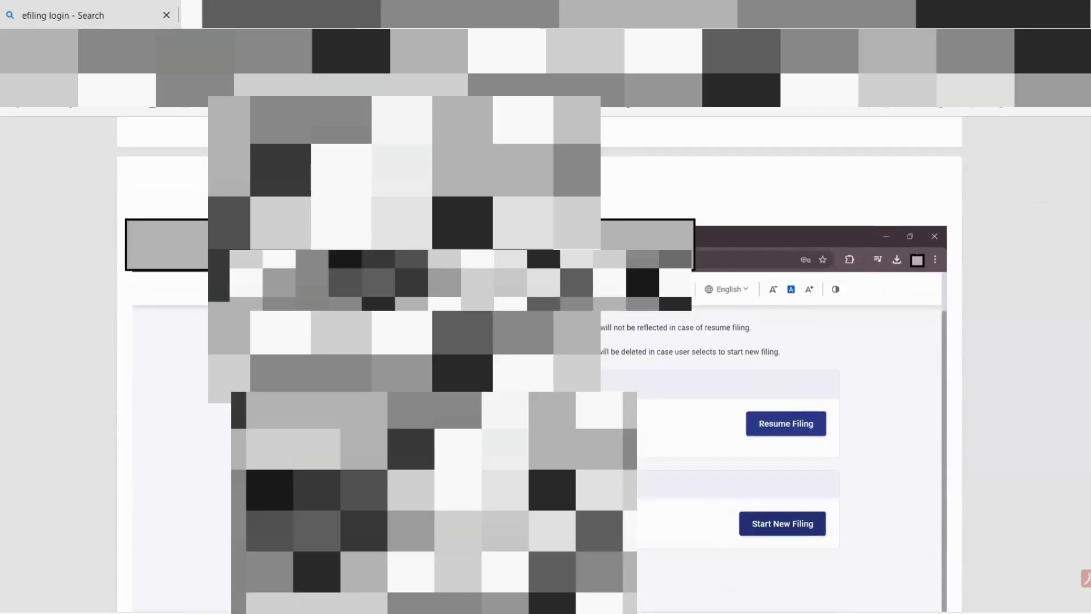
scroll(593, 499, down, 3)
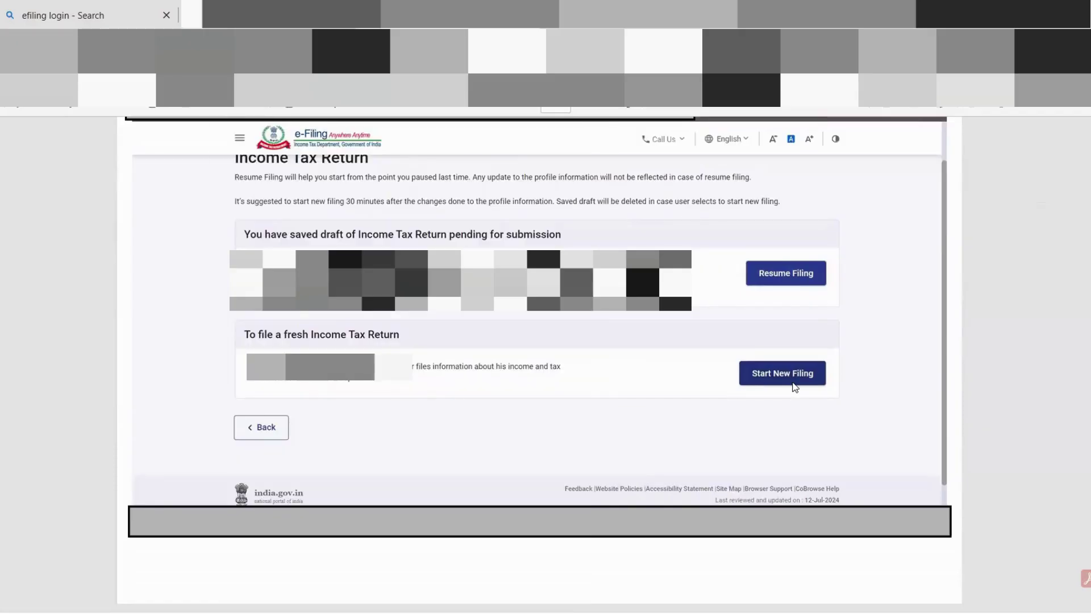
Step: Review the walkthrough pages on selecting ITR-4, getting started with the return and choosing the reason for filing
scroll(729, 386, down, 6)
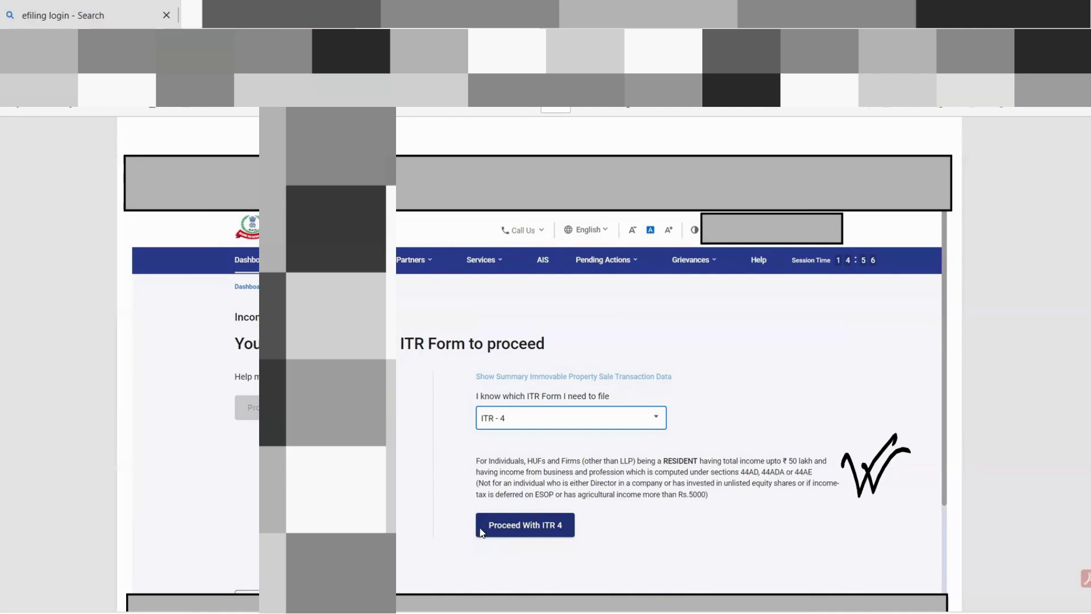
click(532, 532)
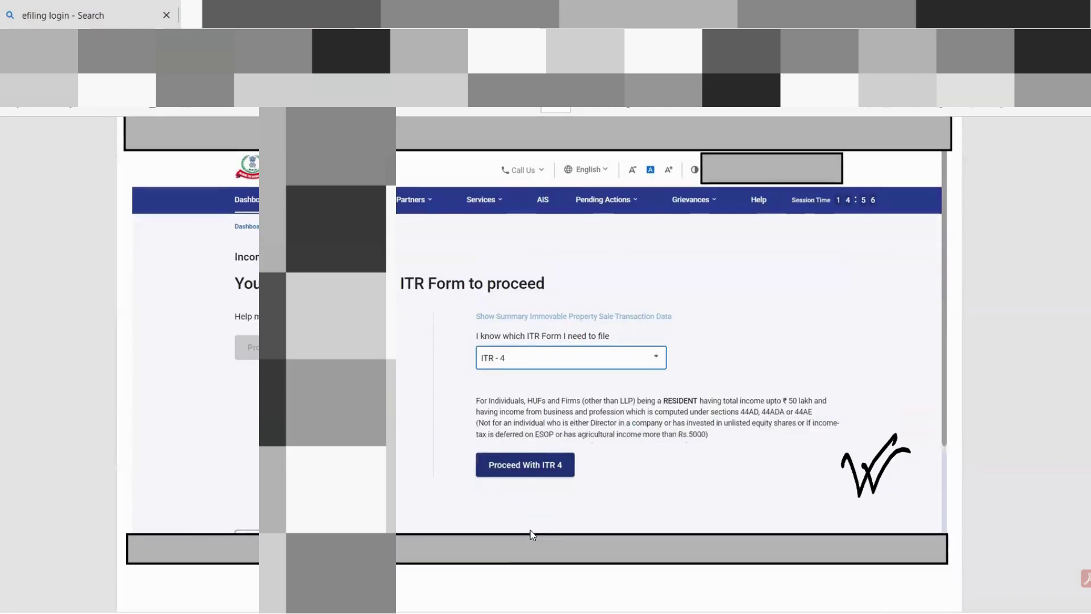
scroll(530, 529, down, 4)
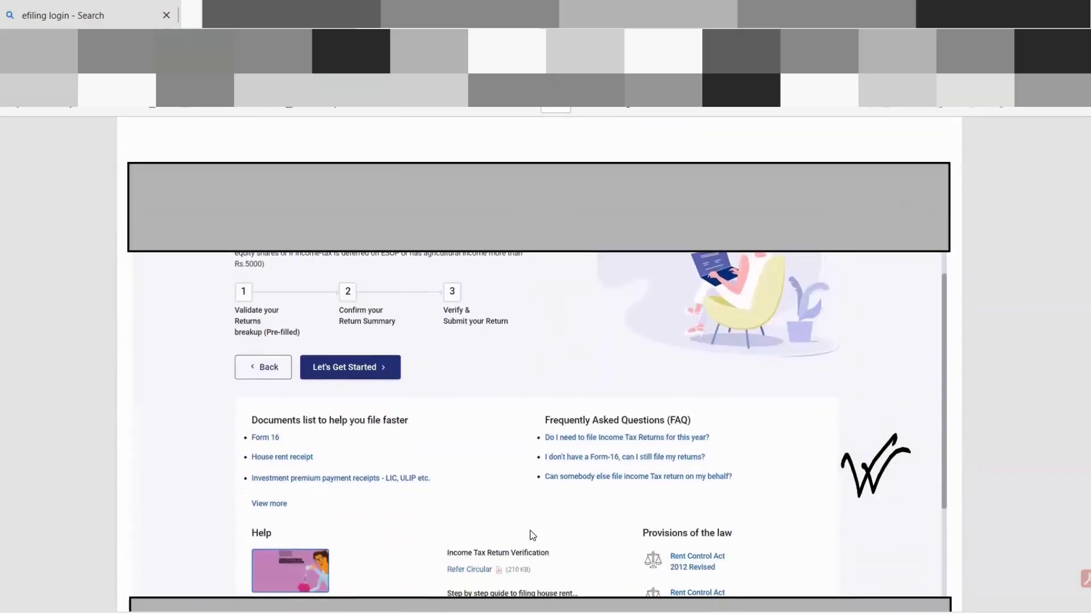
scroll(531, 531, down, 1)
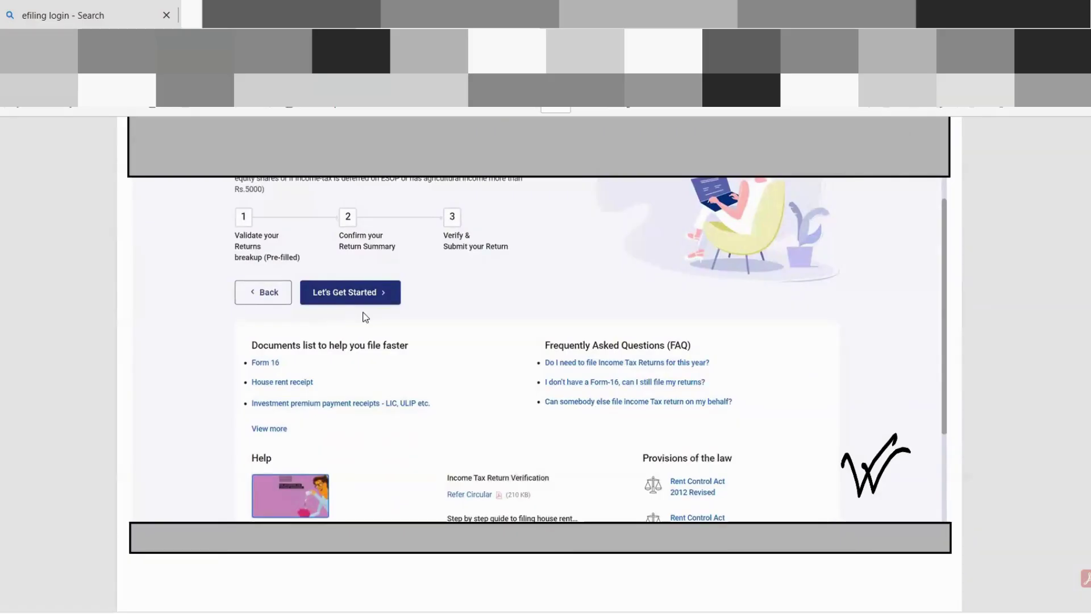
scroll(366, 319, down, 2)
scroll(366, 318, up, 1)
scroll(367, 321, down, 4)
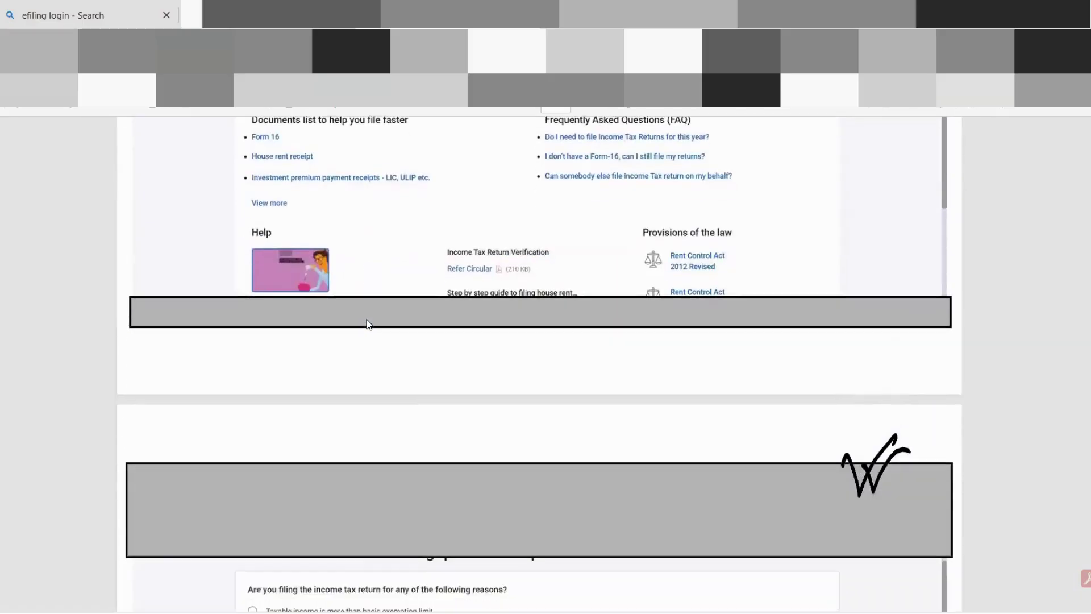
scroll(370, 334, down, 1)
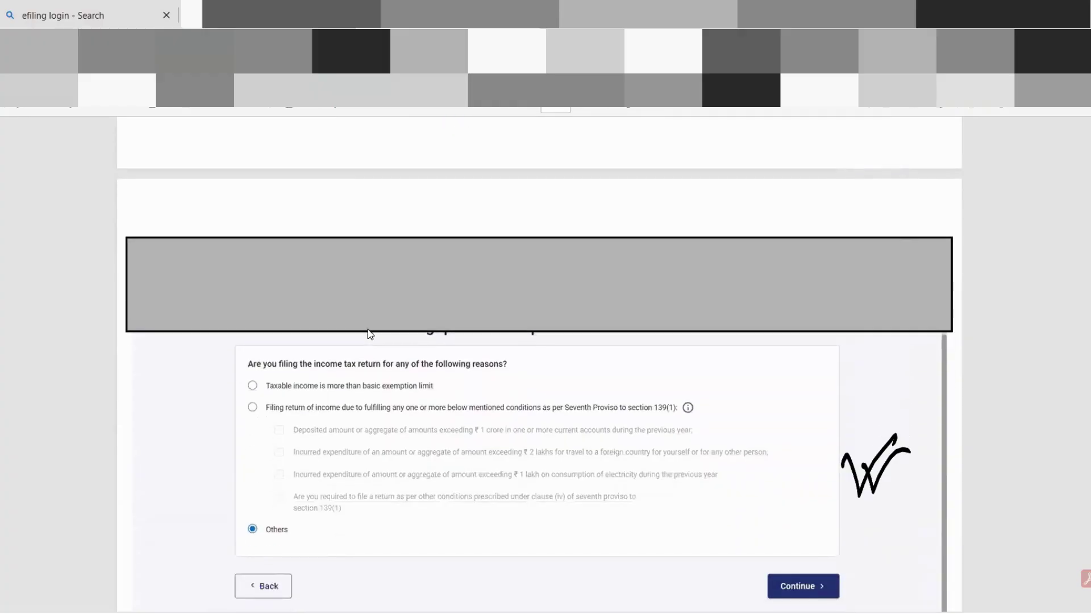
Step: Examine the pre-filled return page and the sections listed in its Return Summary
scroll(368, 331, down, 1)
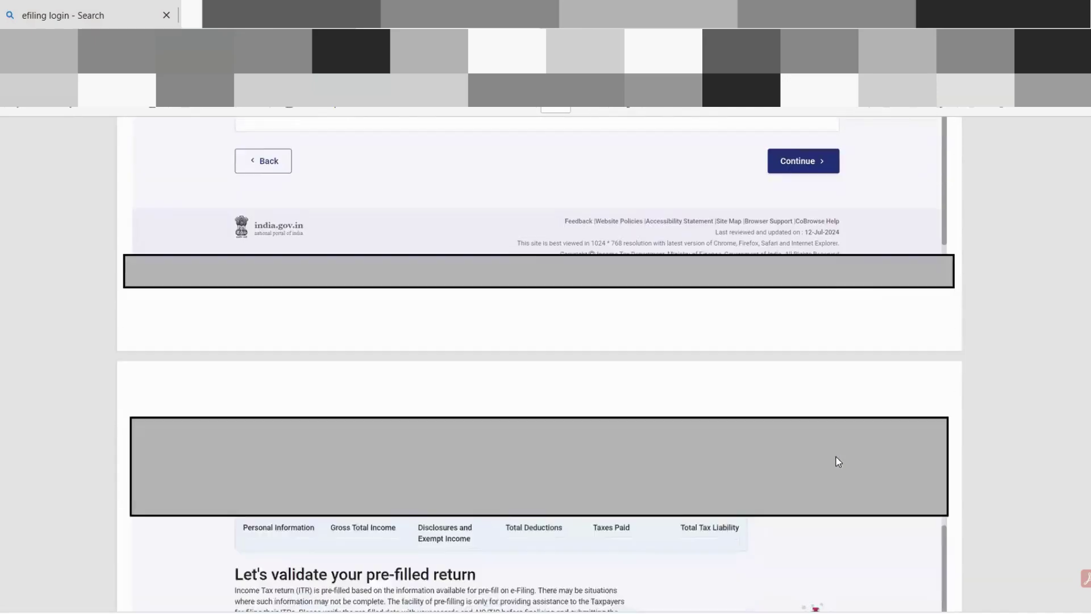
scroll(838, 461, down, 3)
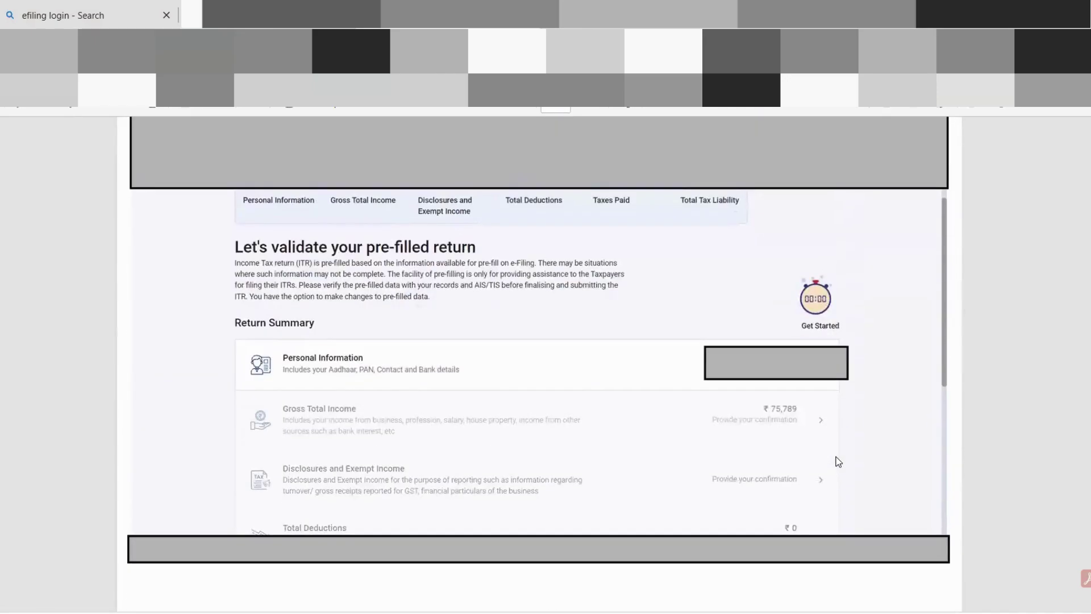
scroll(838, 461, down, 3)
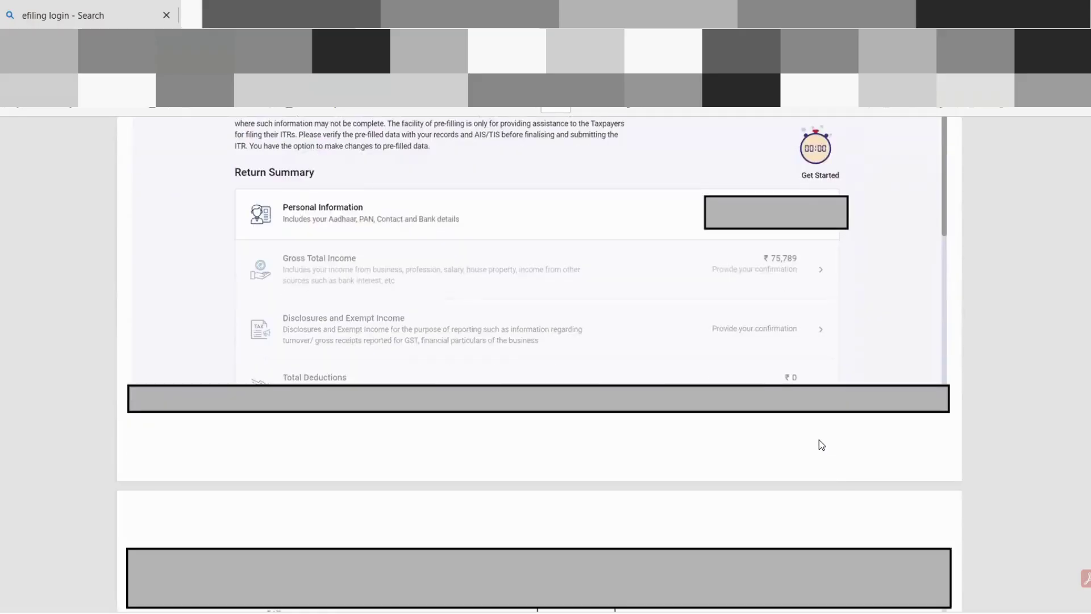
scroll(819, 439, up, 1)
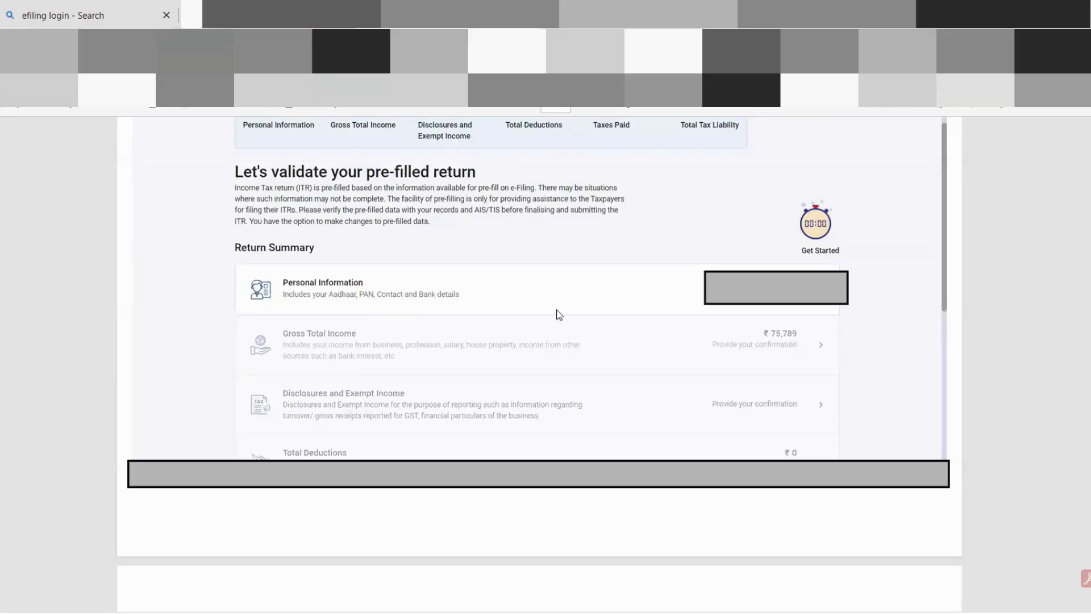
Step: Review the Personal Information page's Profile and Contact details in the walkthrough
click(817, 288)
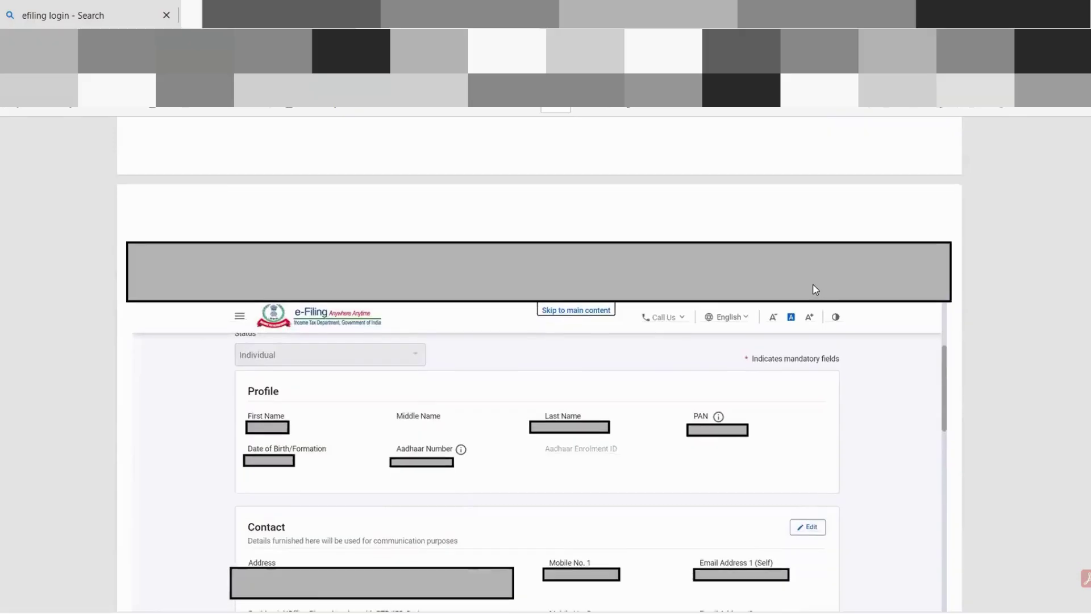
scroll(739, 319, down, 1)
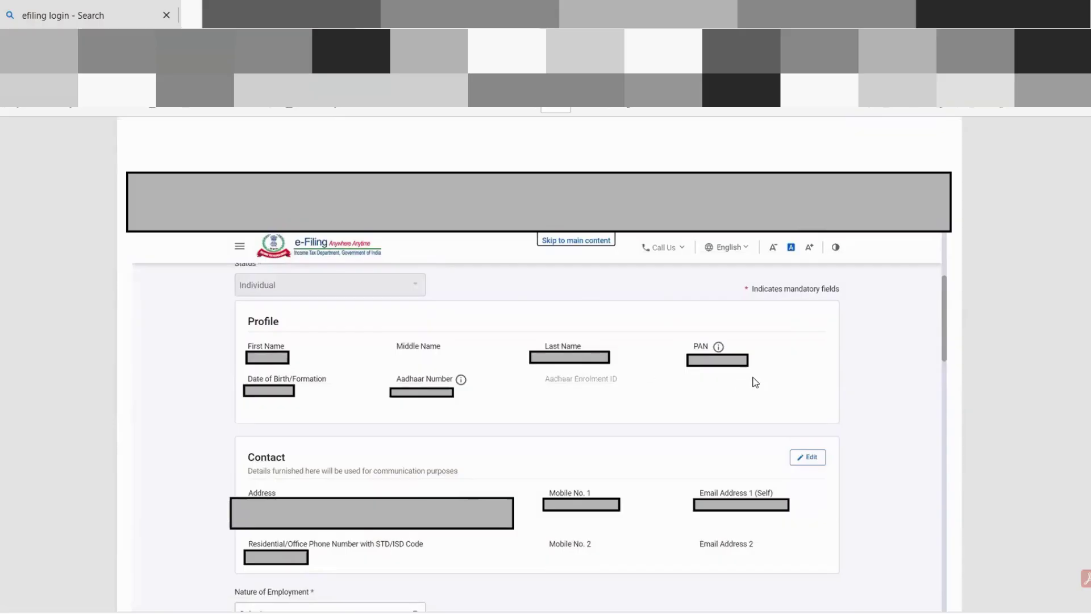
scroll(471, 404, down, 1)
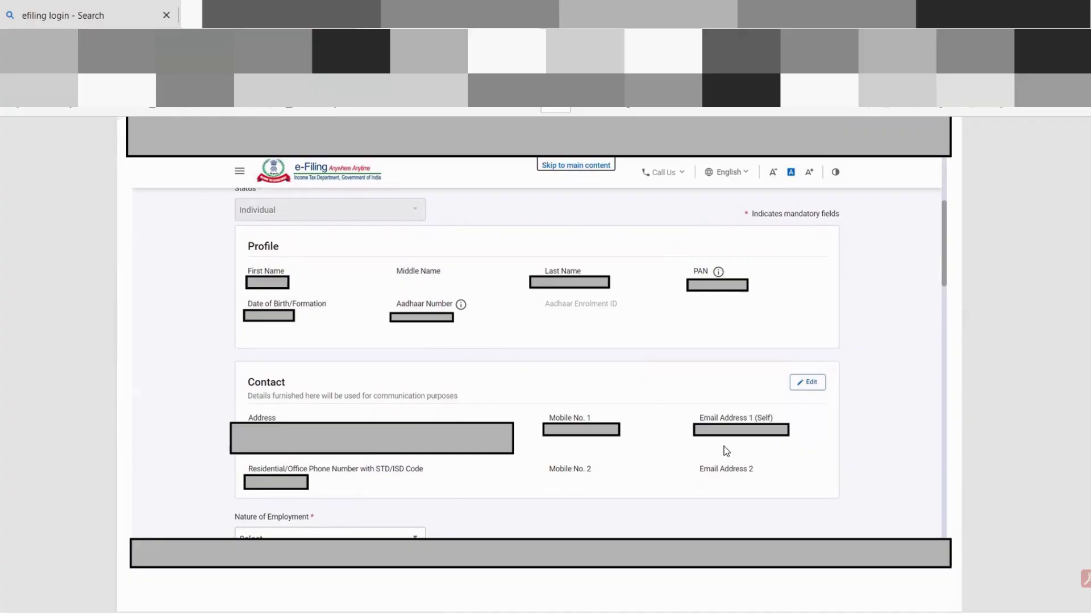
scroll(643, 434, down, 3)
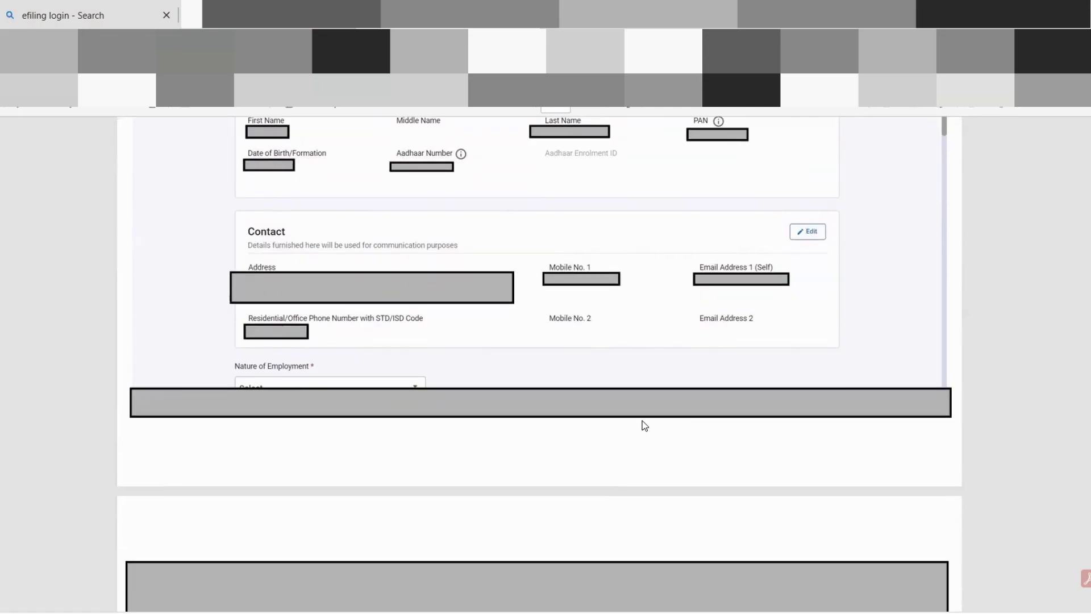
Step: Examine the Nature of Employment selection and the Filing Section options for the return
scroll(644, 424, down, 5)
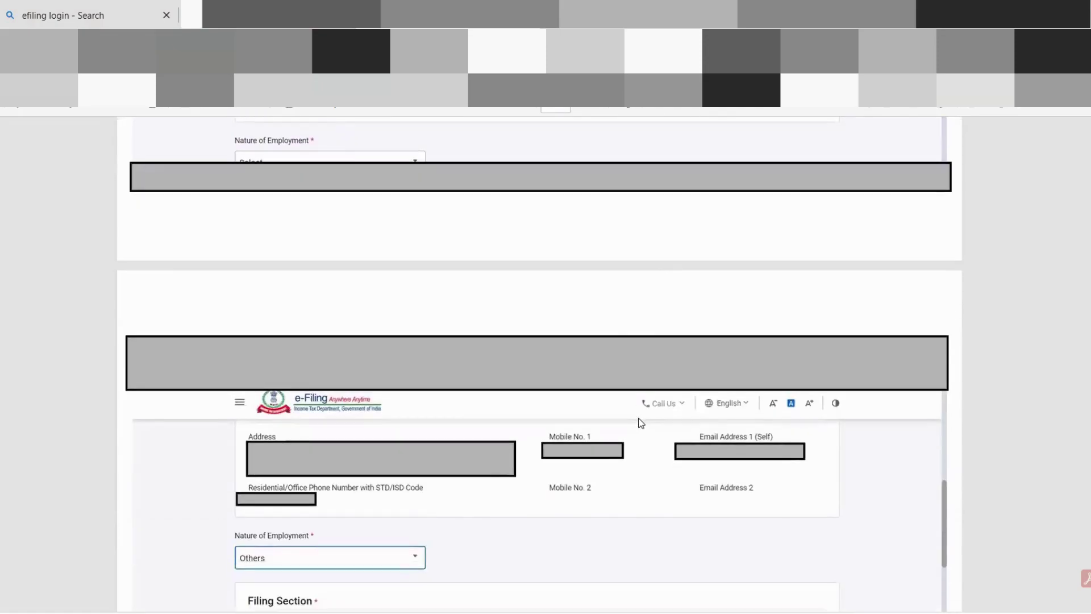
scroll(642, 422, down, 2)
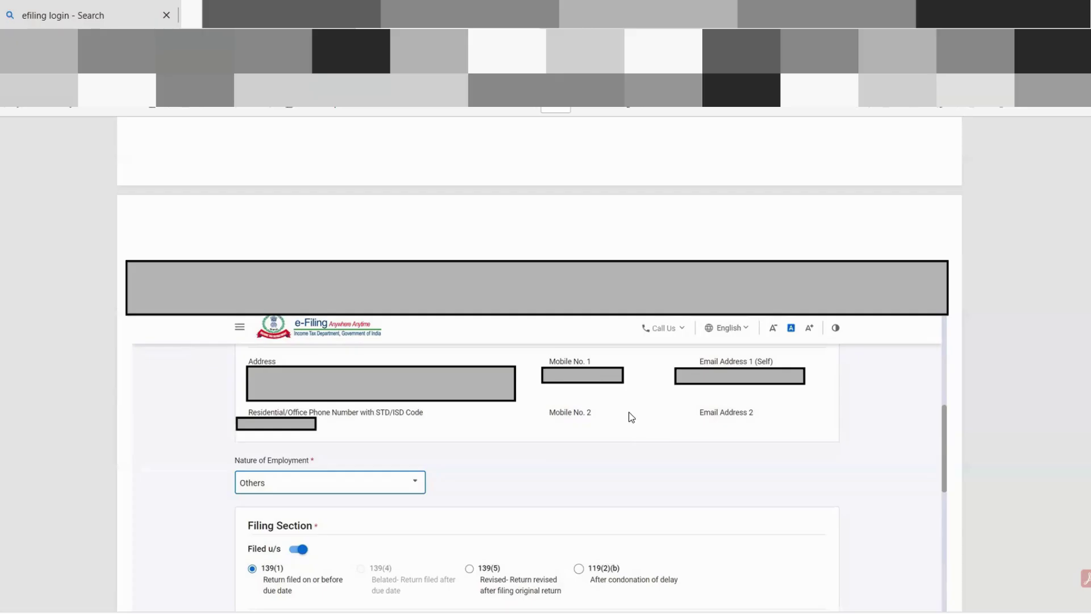
scroll(297, 456, down, 1)
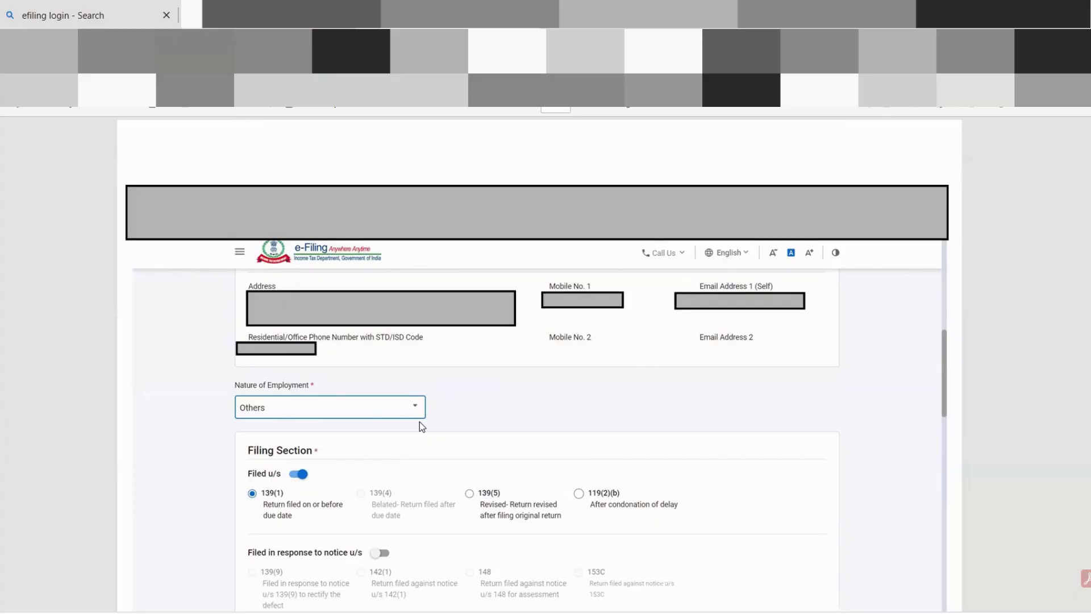
scroll(370, 389, down, 1)
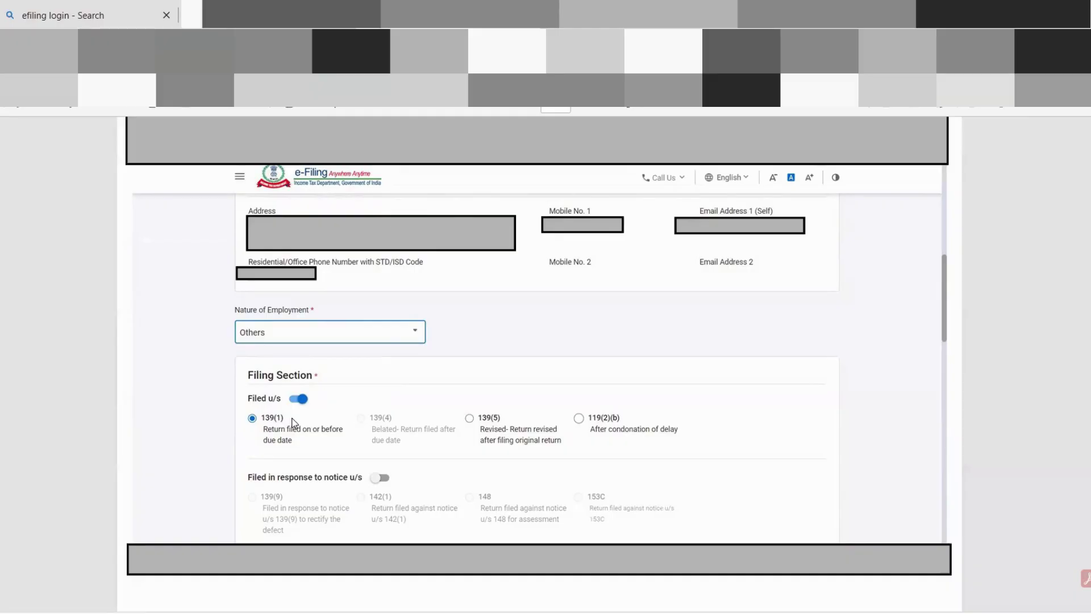
Step: Examine the original return and notice fields, the new tax regime opt-out choices and the representative assessee question
scroll(418, 413, down, 5)
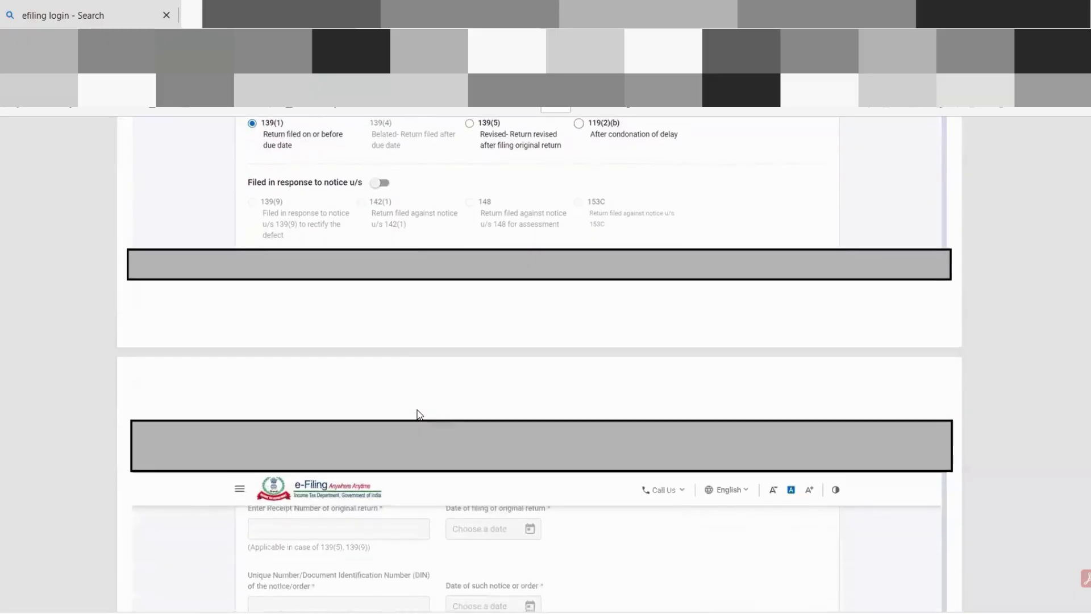
scroll(418, 413, down, 4)
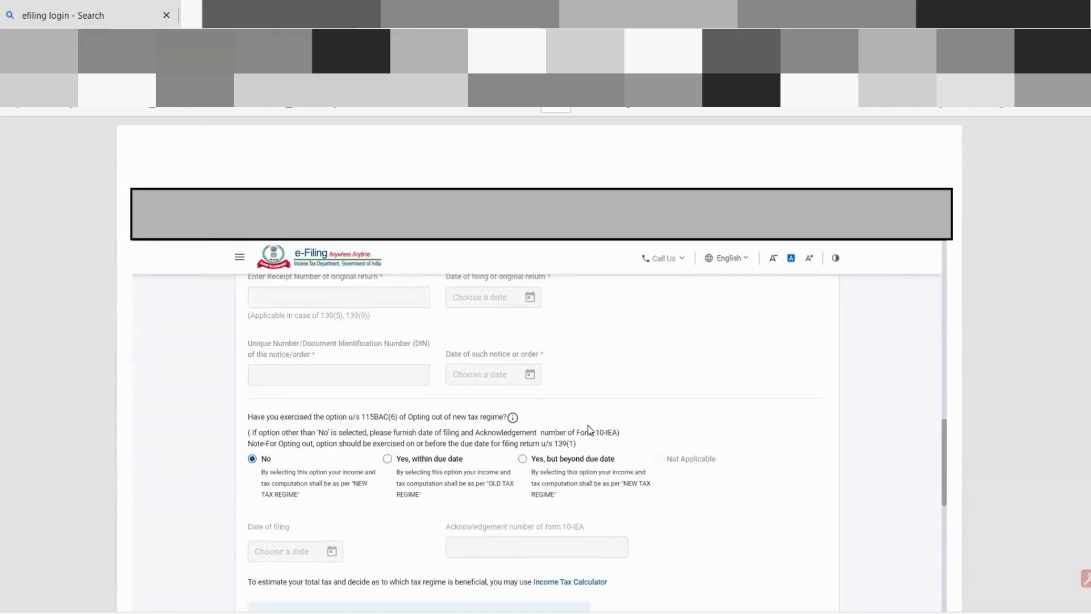
scroll(606, 428, down, 1)
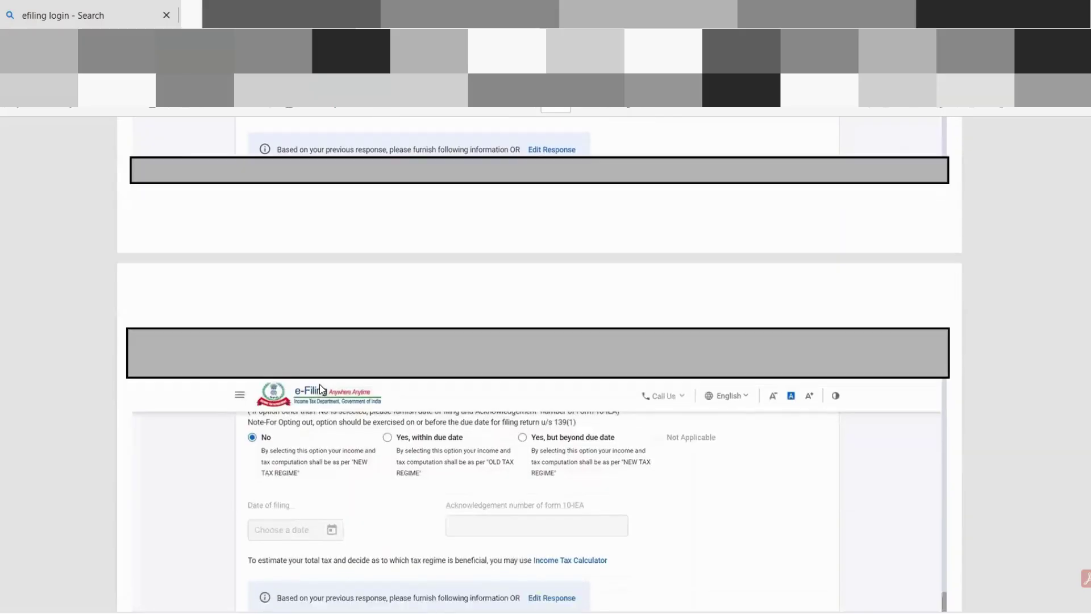
scroll(320, 384, down, 1)
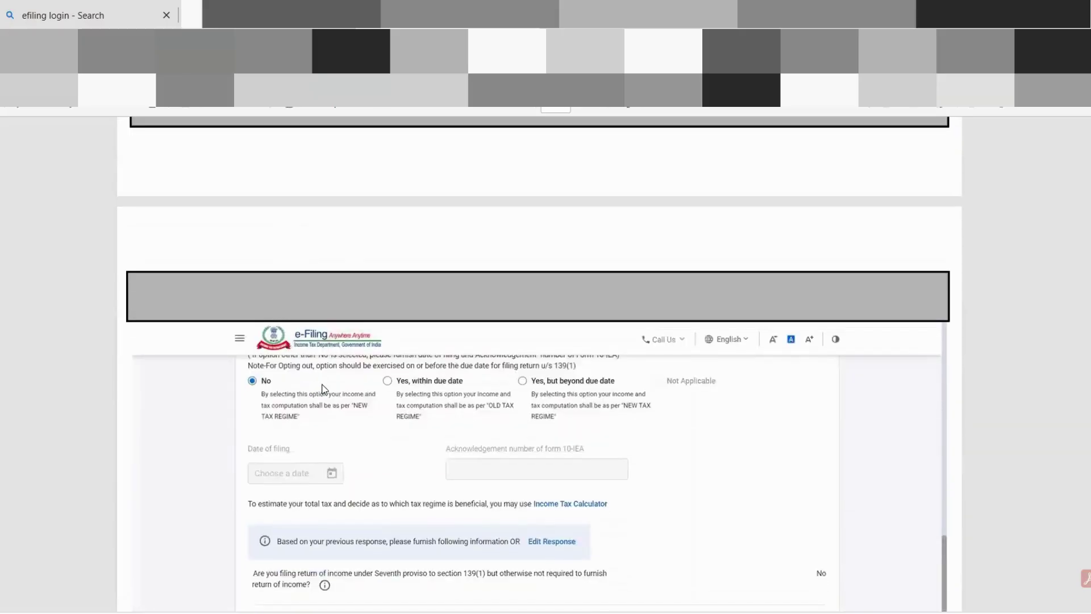
scroll(376, 391, down, 2)
scroll(376, 394, down, 1)
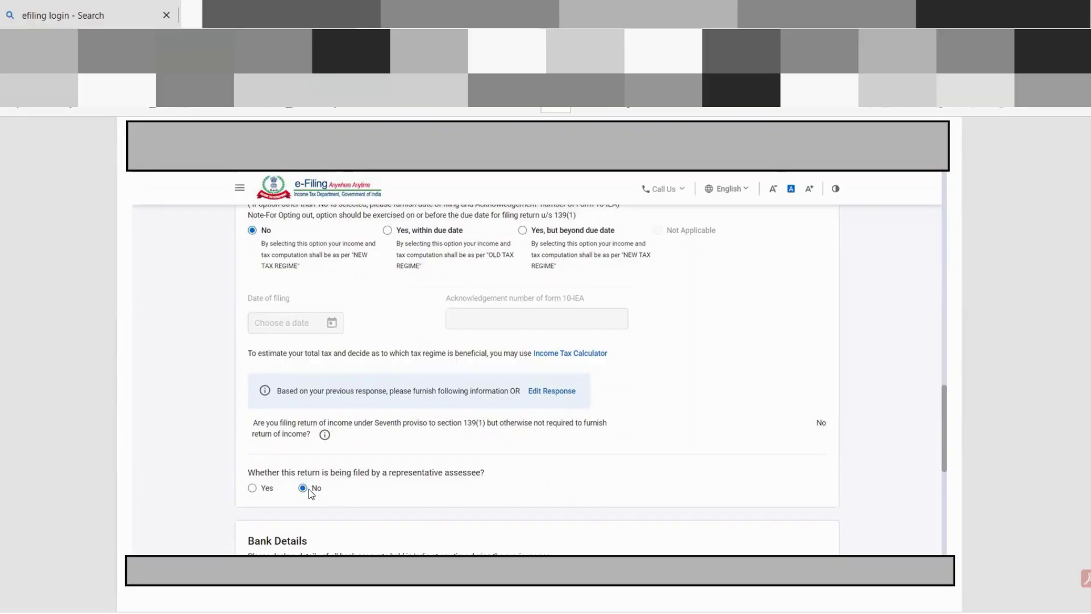
Step: Review the Bank Details section, its notes on reporting accounts and the option to add another account
scroll(330, 486, down, 1)
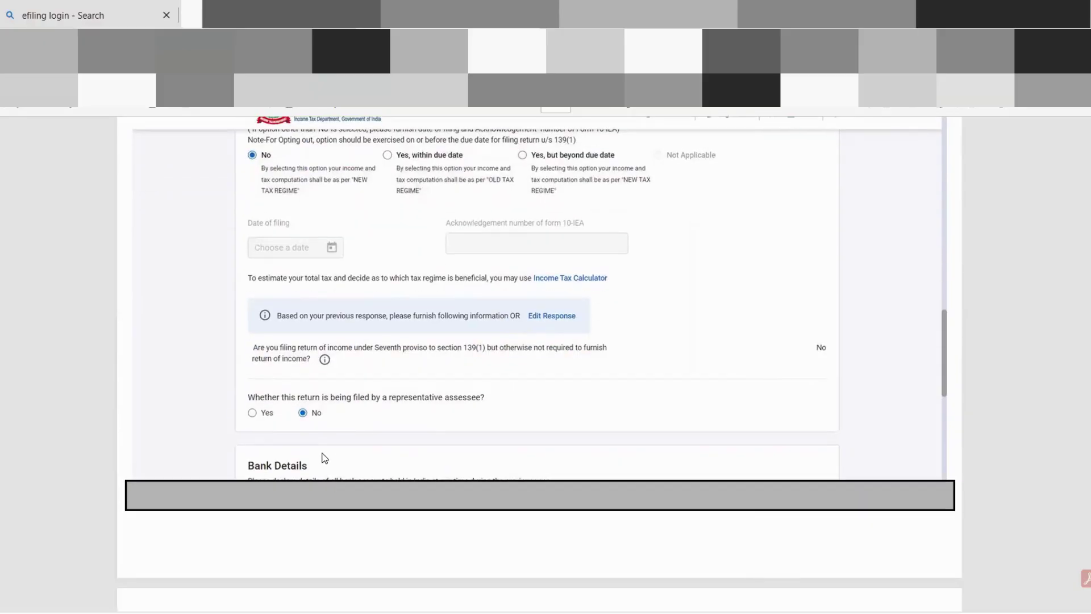
scroll(324, 458, down, 5)
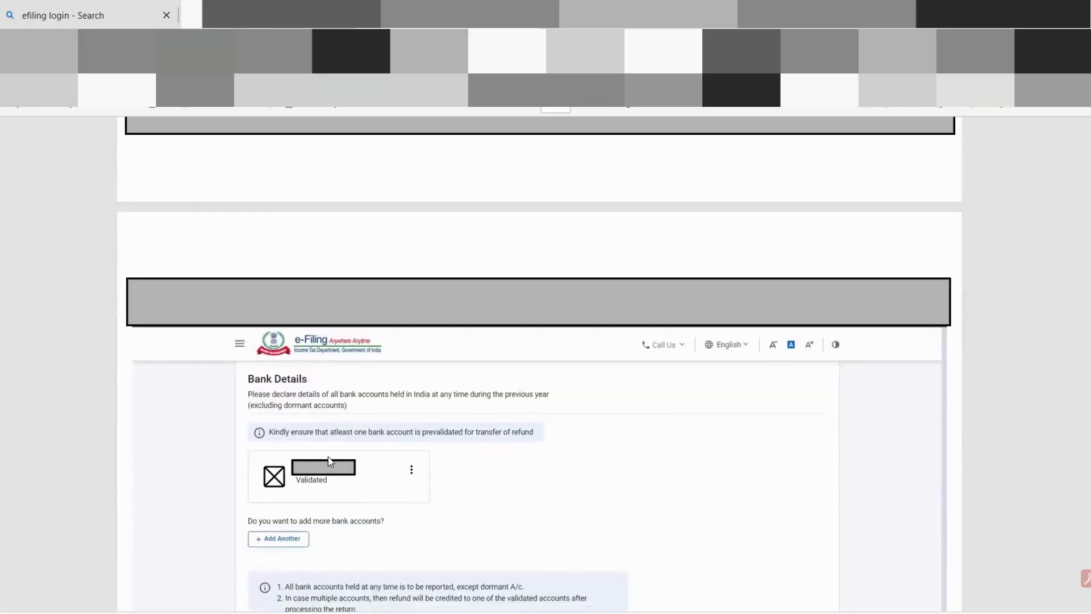
scroll(328, 457, down, 1)
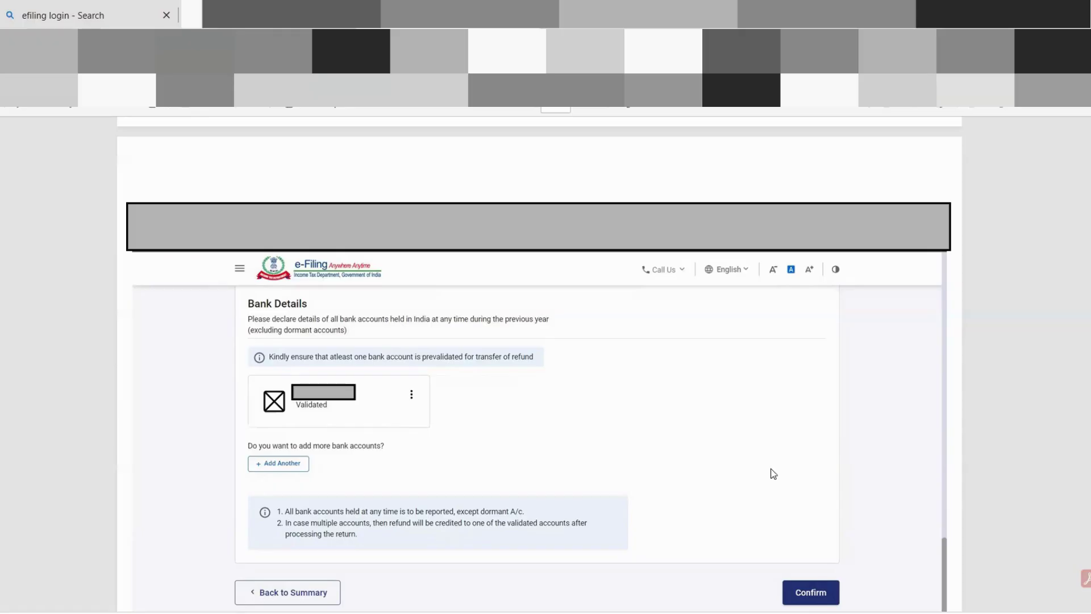
scroll(712, 437, down, 5)
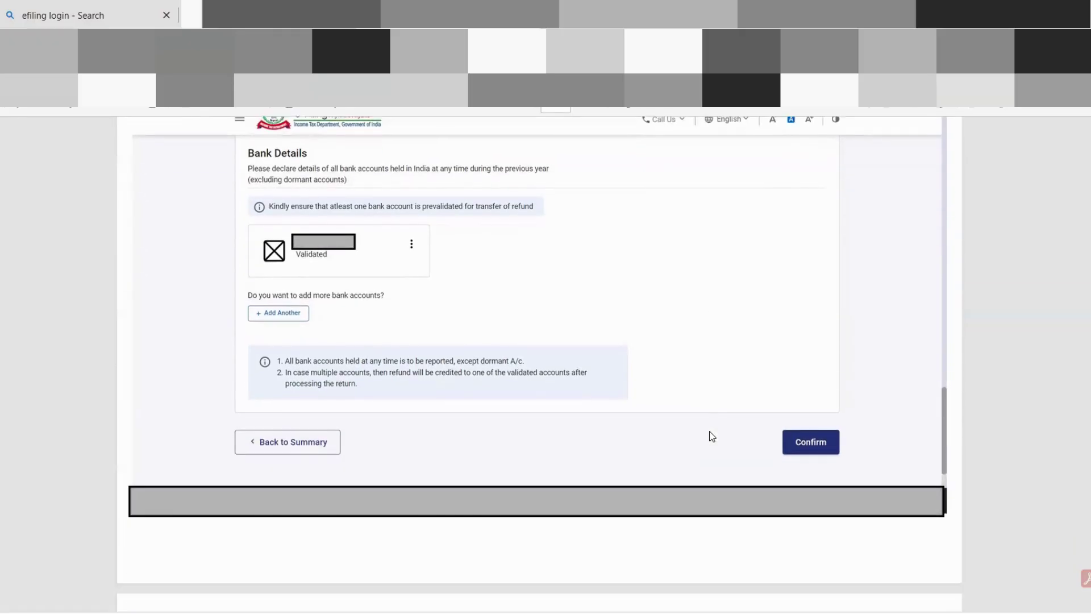
Step: Review the Gross Total Income entry in the Return Summary following the Personal Information section
scroll(712, 436, down, 3)
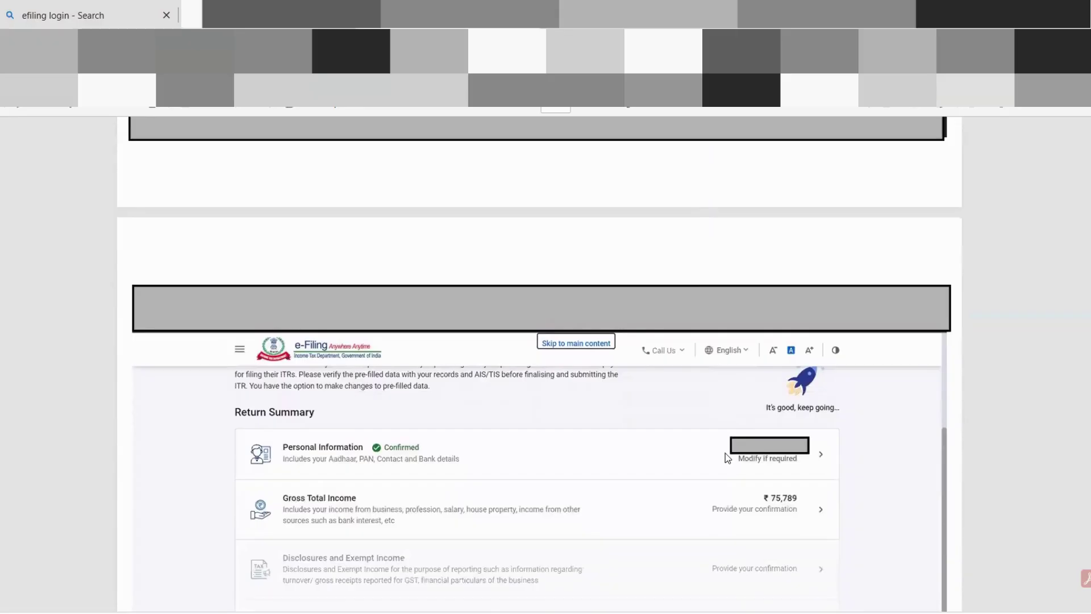
scroll(725, 455, down, 1)
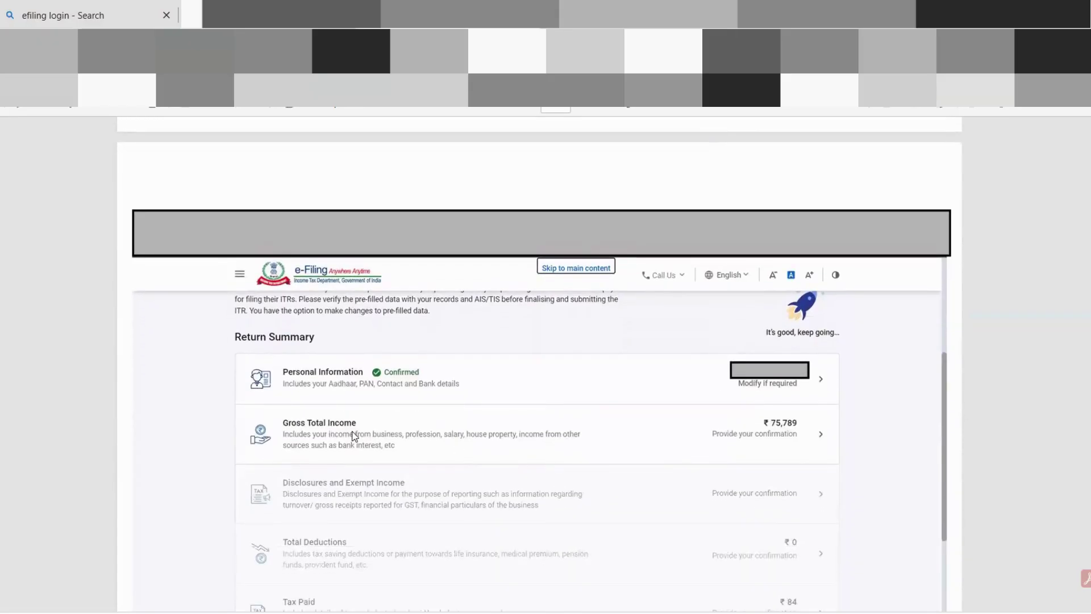
scroll(769, 448, down, 1)
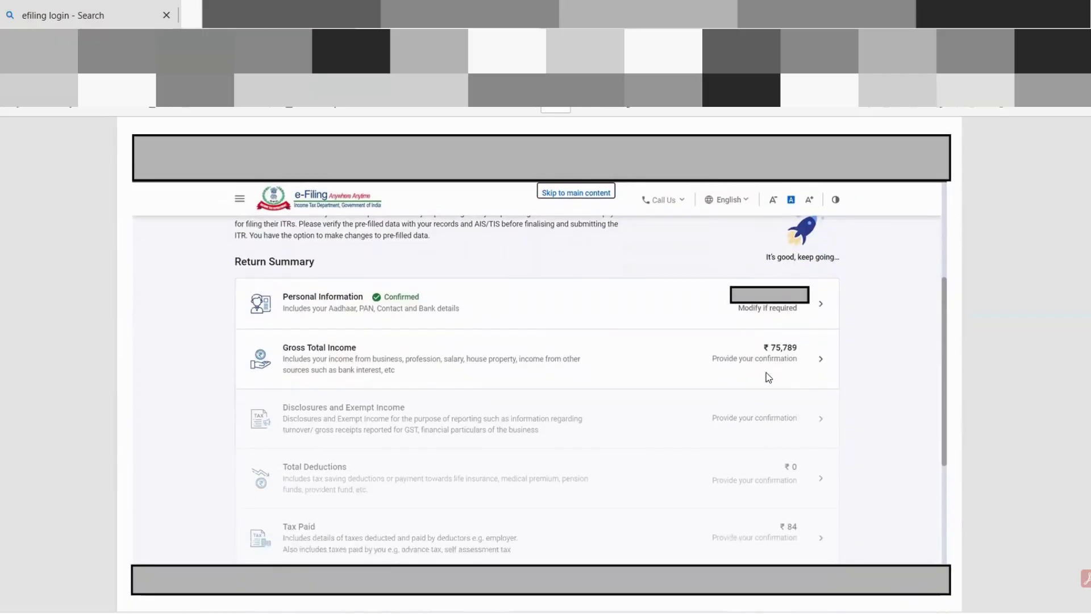
click(819, 365)
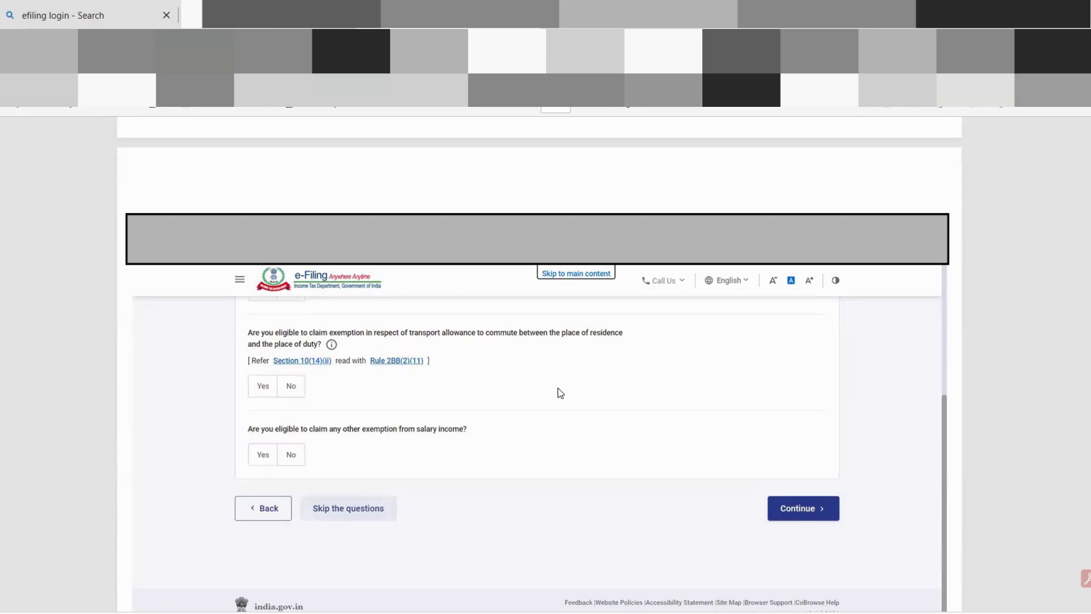
Step: Review the salary exemption questions and the Skip the Questions confirmation in the walkthrough
scroll(451, 400, down, 6)
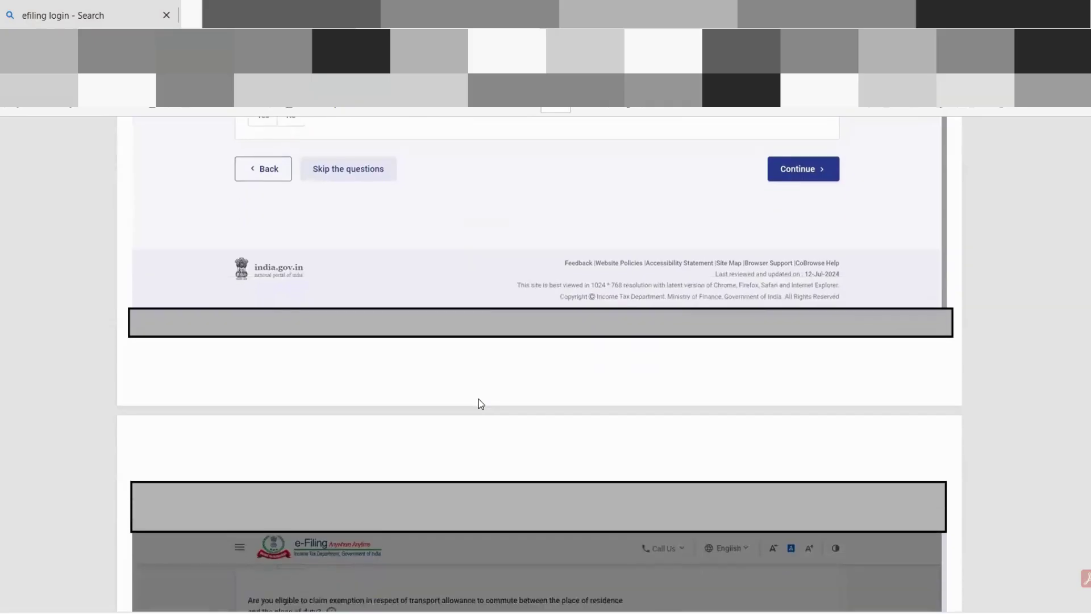
scroll(479, 400, down, 5)
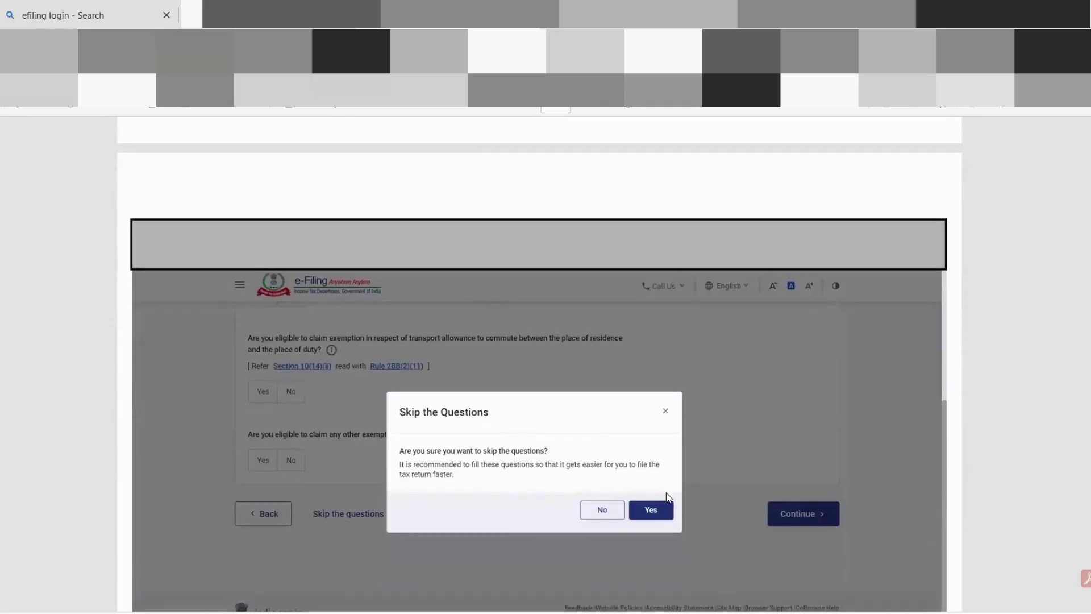
scroll(665, 500, down, 4)
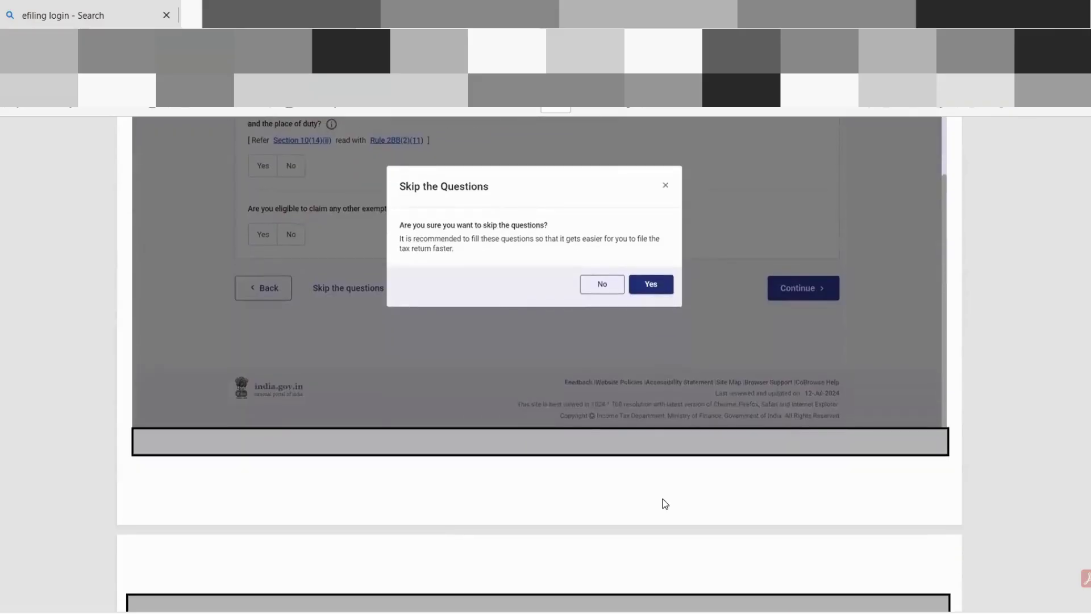
Step: Examine the business name, business code, gross receipts and presumptive income fields for business income under Section 44AD
scroll(665, 504, down, 3)
scroll(665, 504, down, 2)
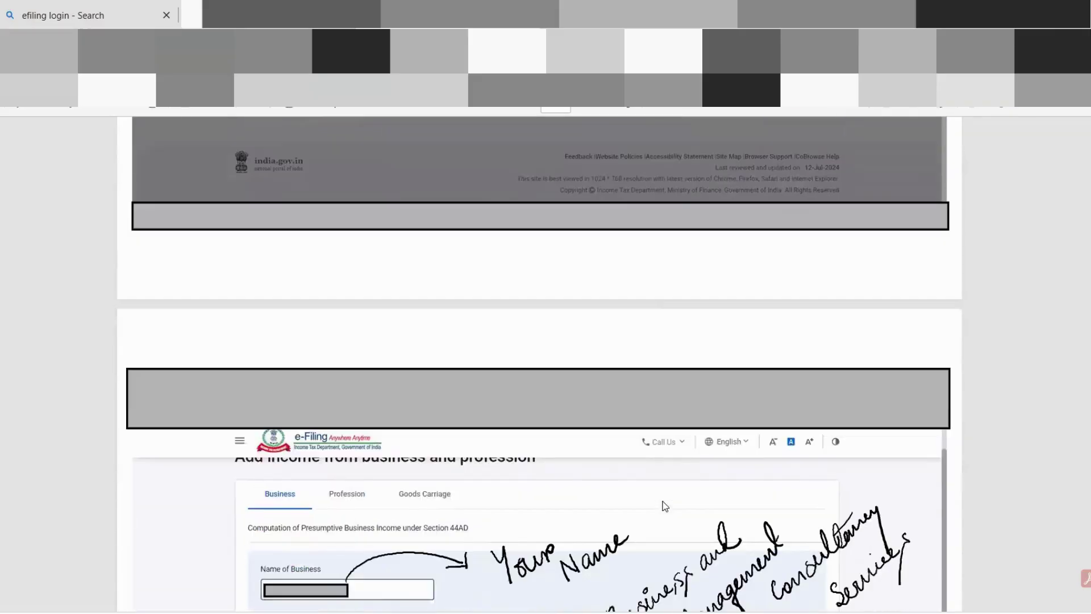
scroll(664, 505, down, 4)
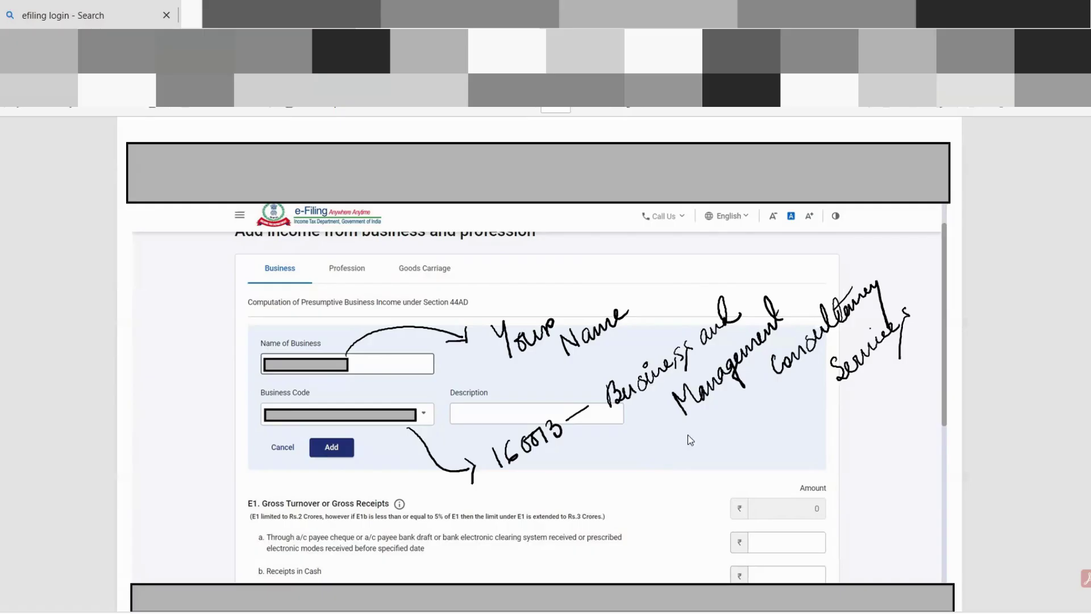
scroll(725, 426, down, 10)
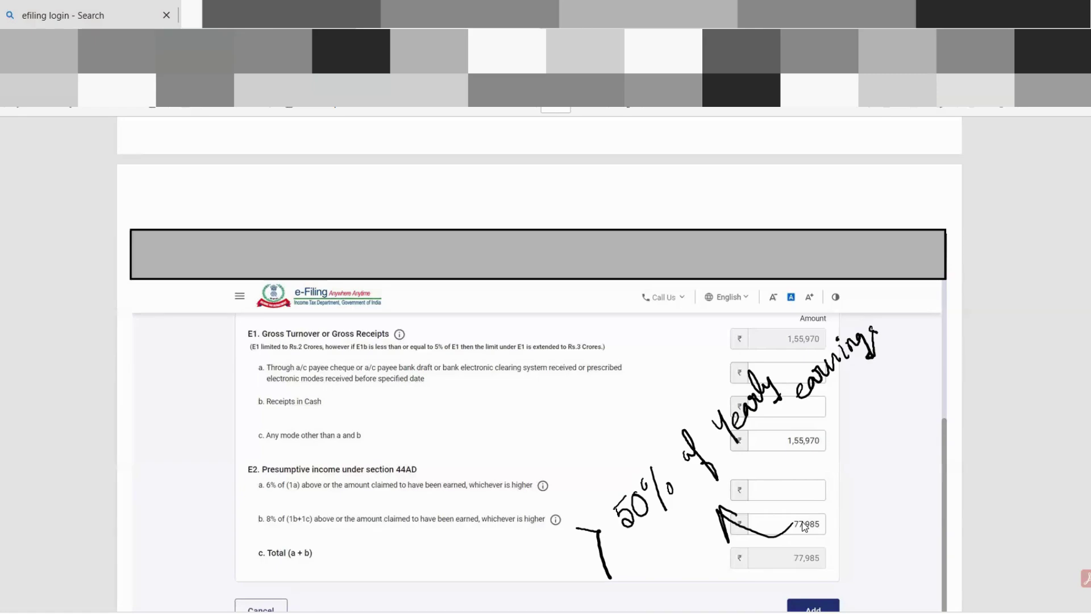
scroll(804, 525, down, 3)
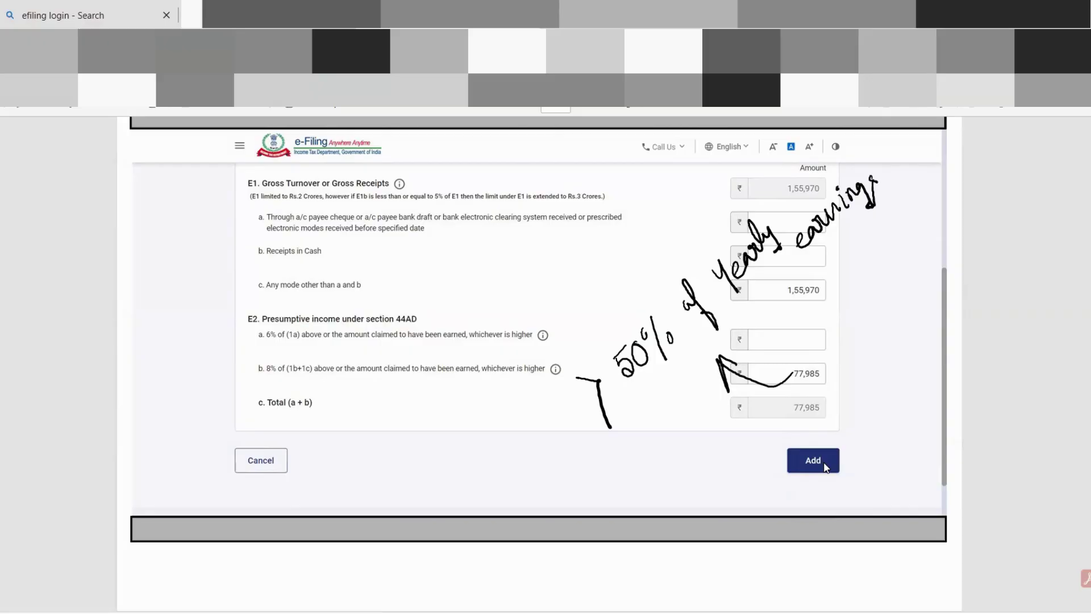
Step: Review the Other Sources and Gross Total Income figures, and the Disclosures and Exempt Income entry in the Return Summary
scroll(826, 467, down, 2)
scroll(824, 389, down, 2)
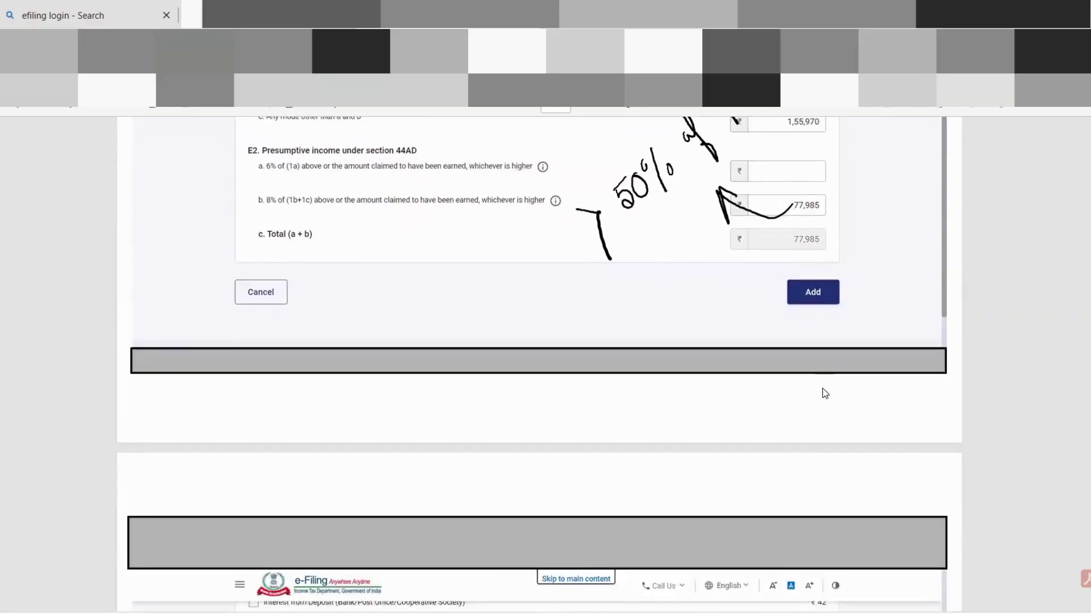
scroll(825, 393, down, 4)
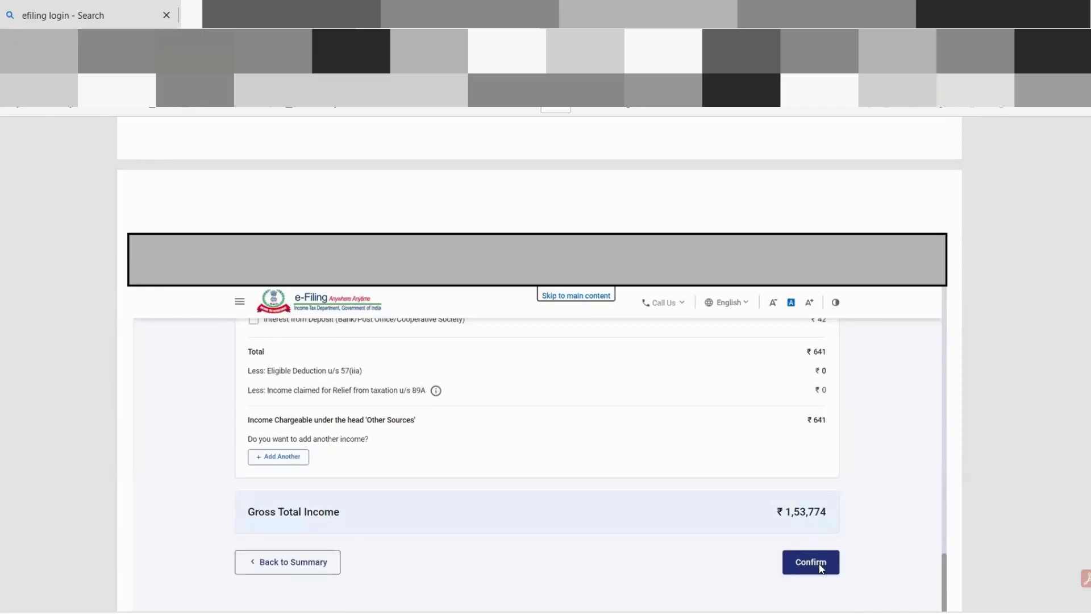
scroll(820, 551, down, 8)
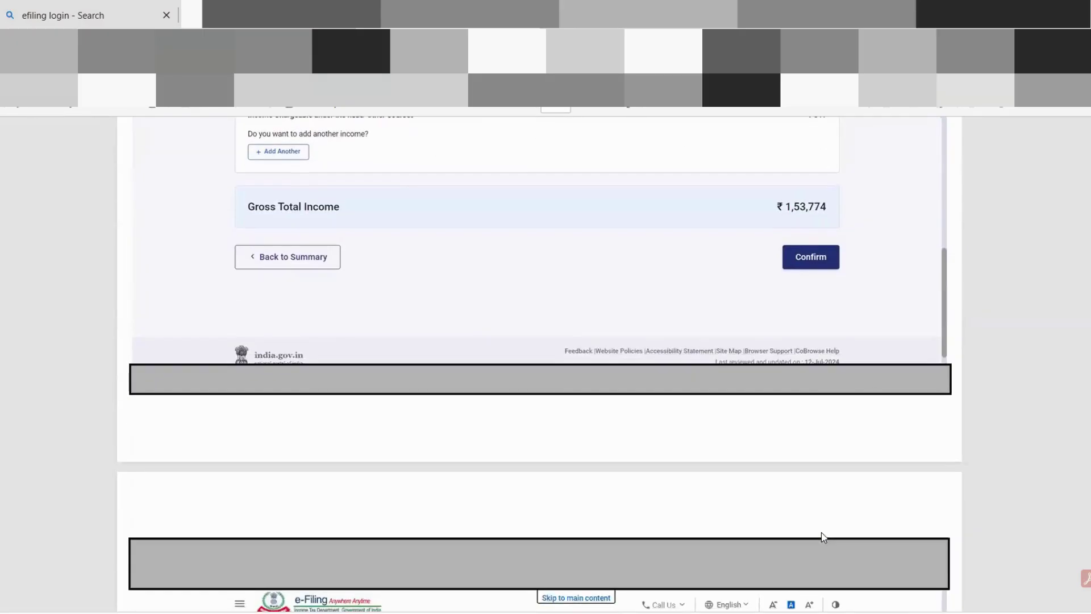
scroll(824, 537, down, 4)
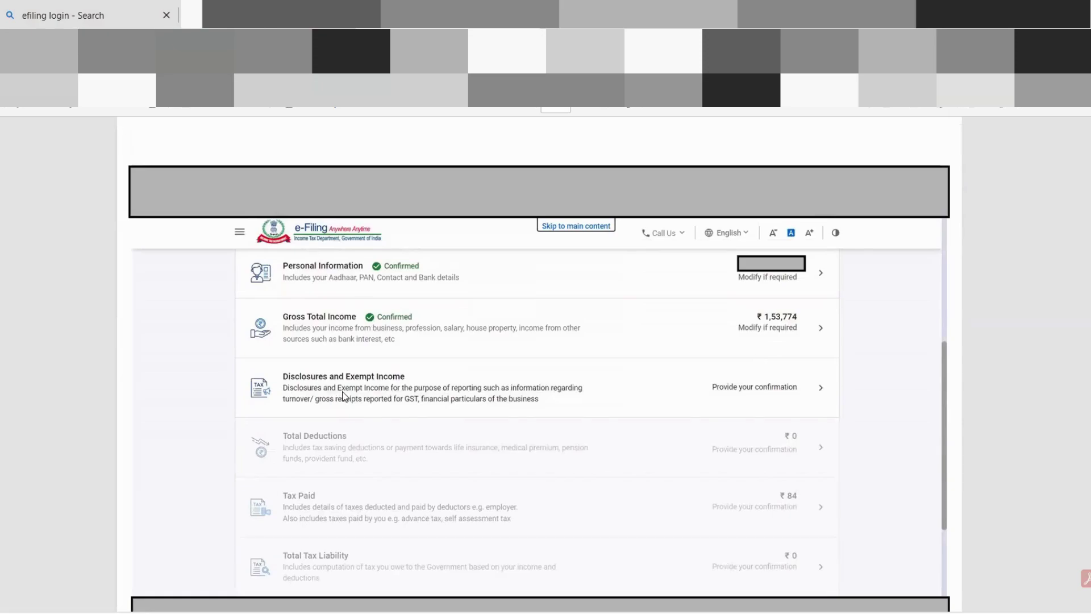
Step: Examine the capital, liability and asset fields from Partners/Members own capital to Sundry debtors, noting the mandatory entries
scroll(758, 401, down, 8)
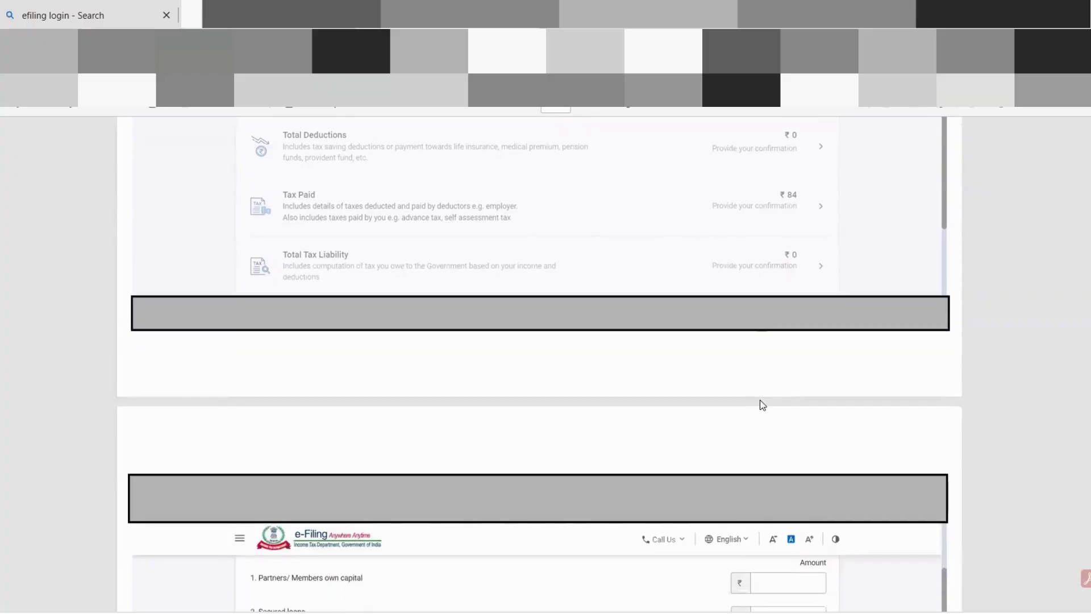
scroll(763, 404, down, 1)
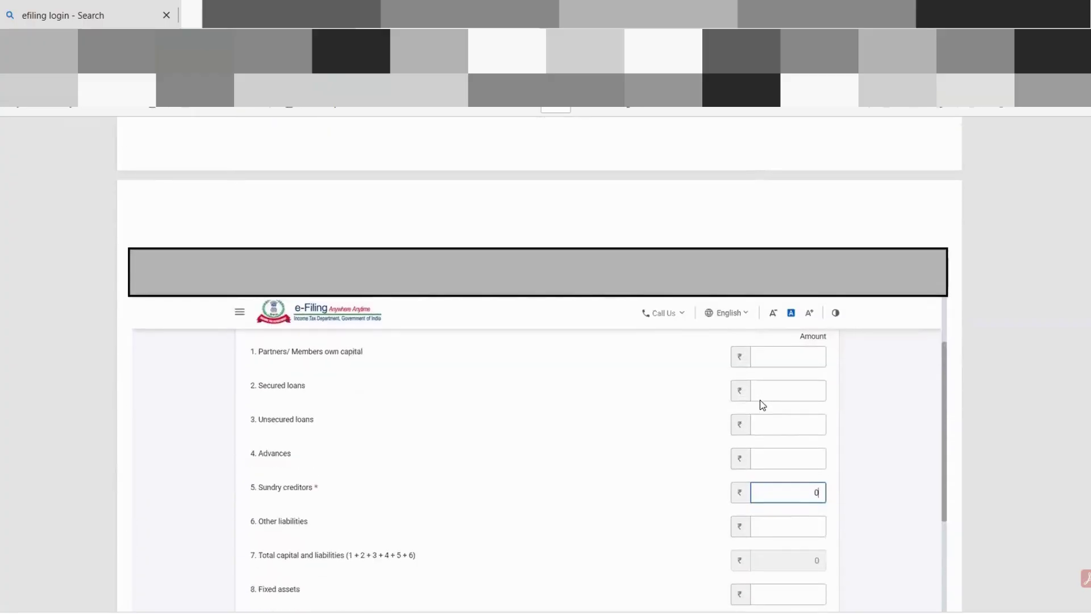
scroll(762, 405, down, 1)
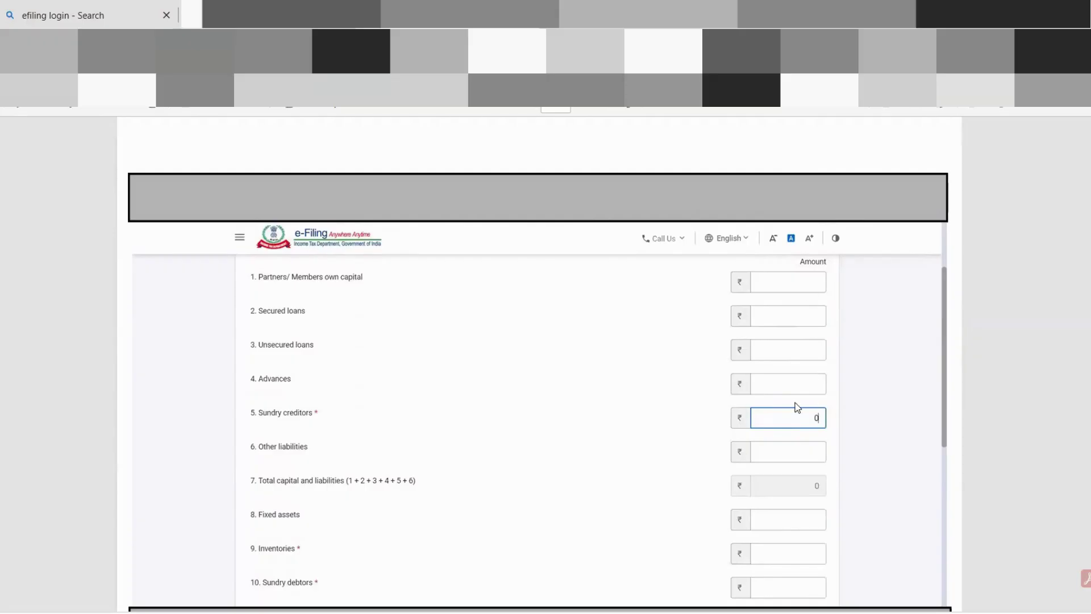
scroll(806, 407, down, 2)
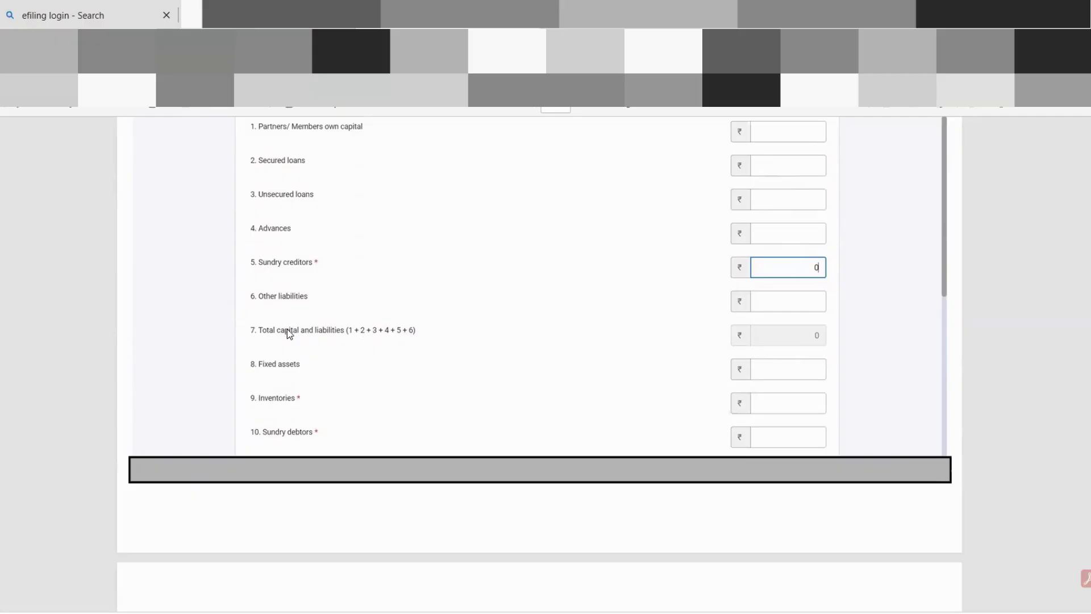
scroll(733, 372, down, 6)
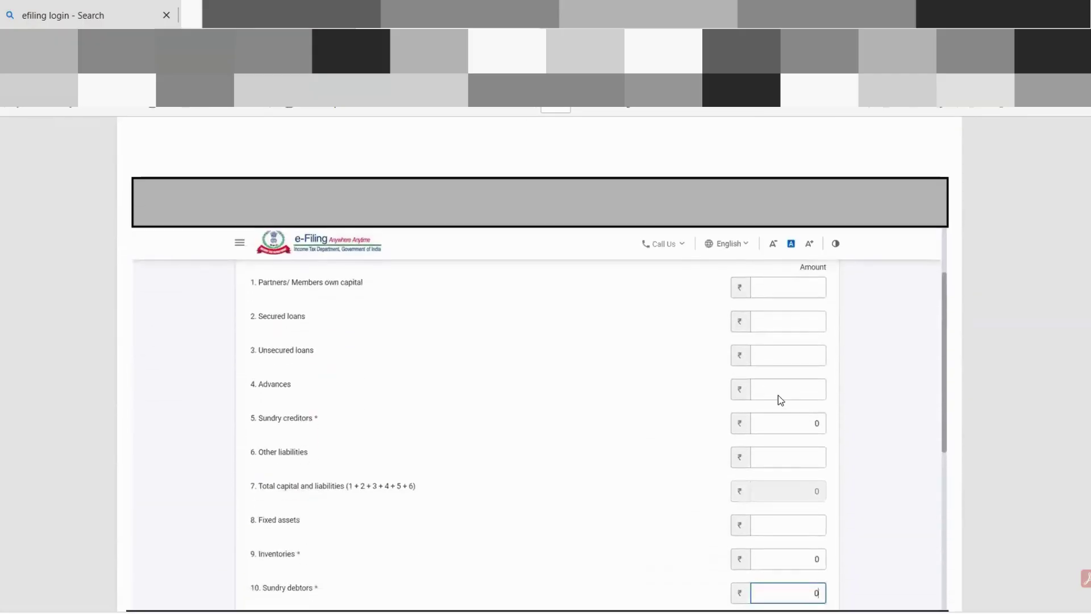
scroll(778, 395, down, 1)
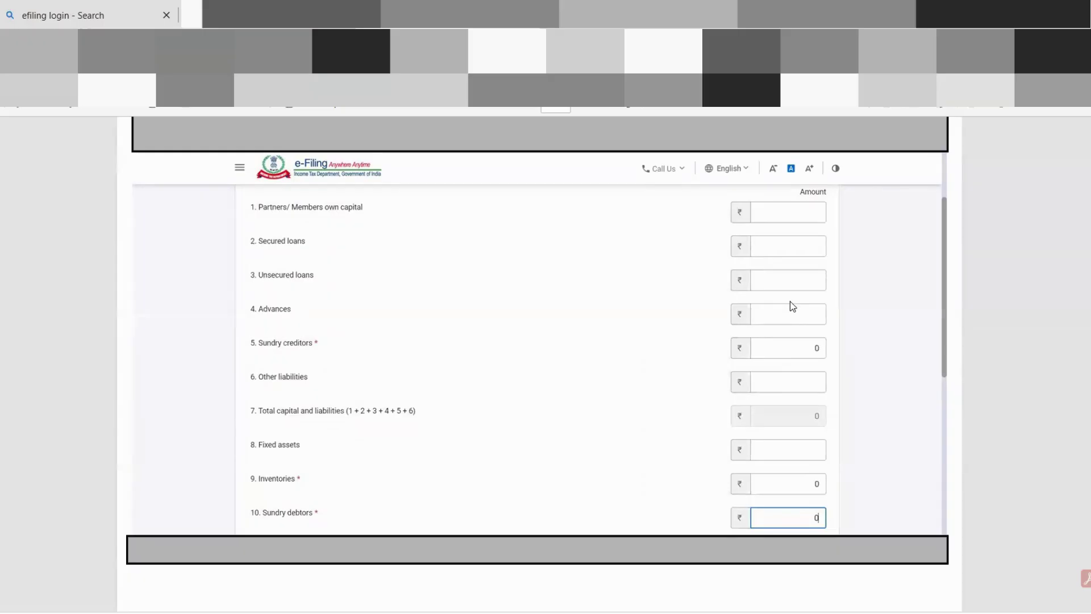
scroll(808, 323, down, 5)
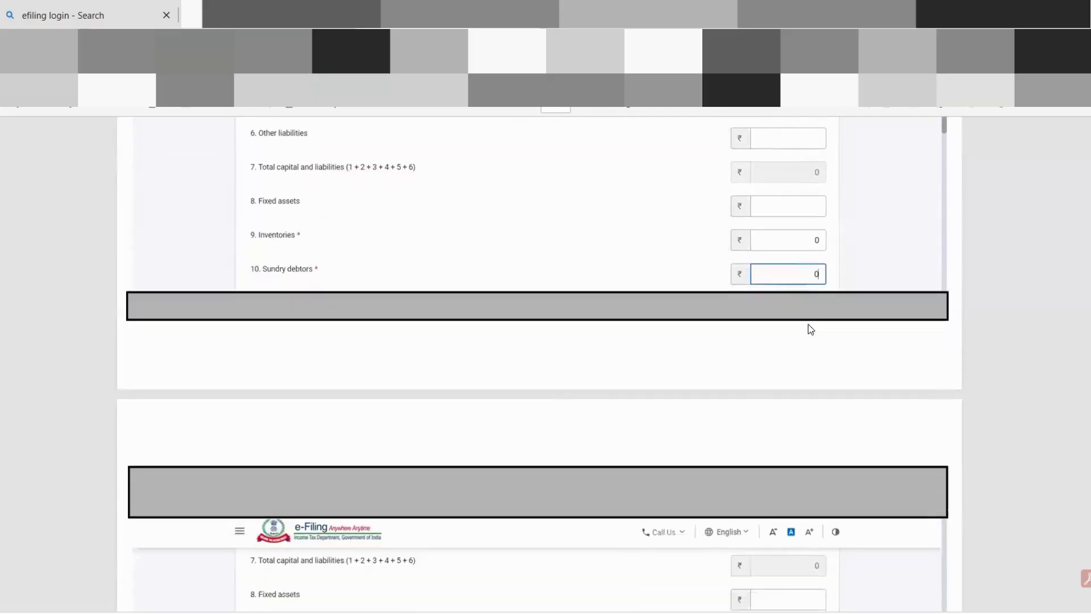
Step: Review the asset fields from Balance with banks to Total assets, and the GST turnover and Exempt Income sections
scroll(809, 325, down, 1)
scroll(810, 329, down, 1)
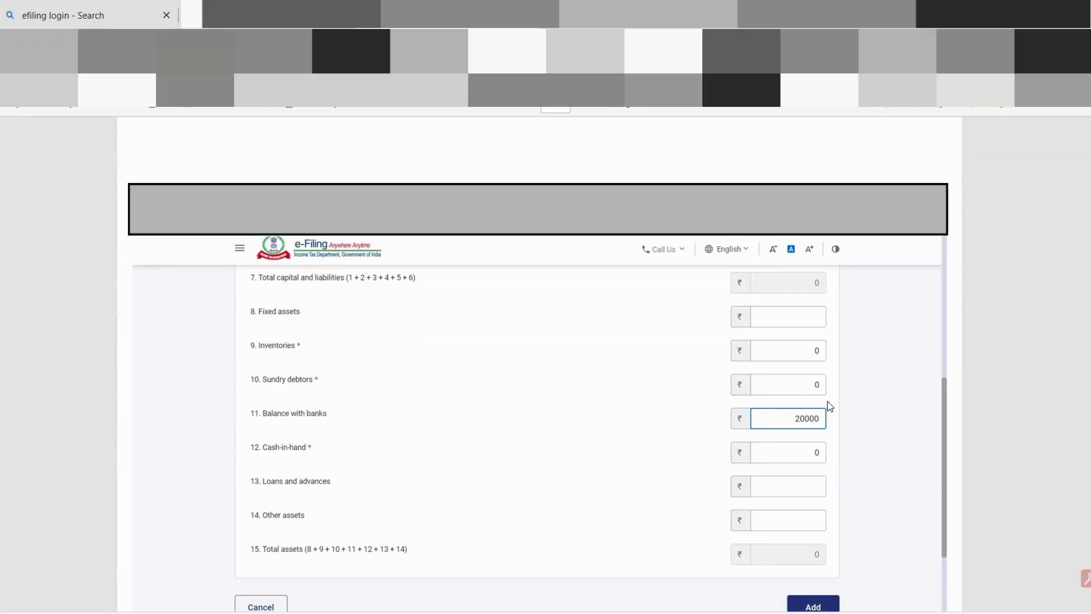
scroll(827, 402, down, 1)
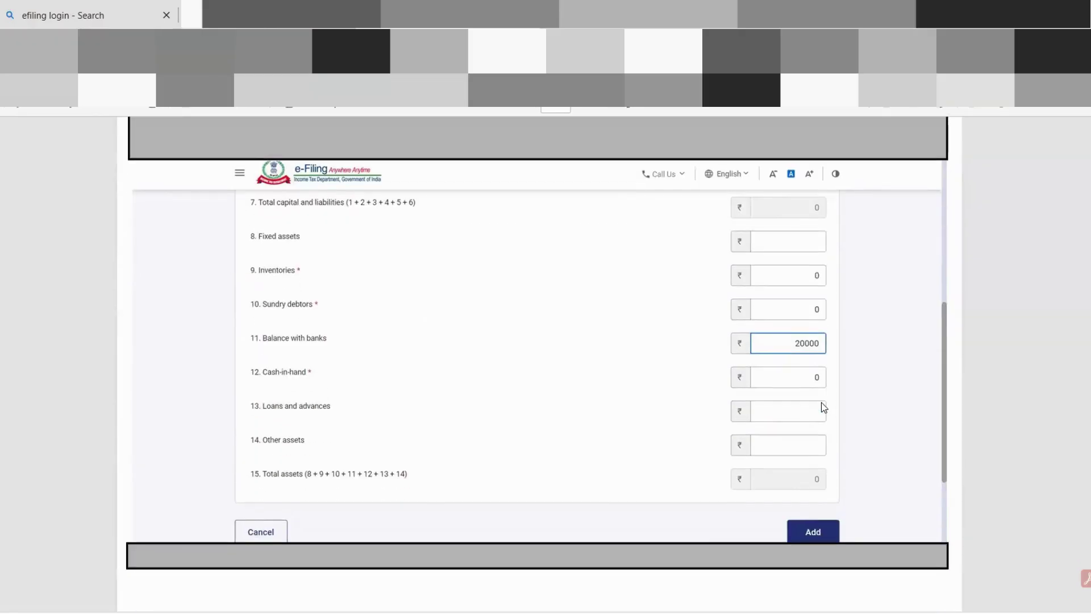
click(827, 533)
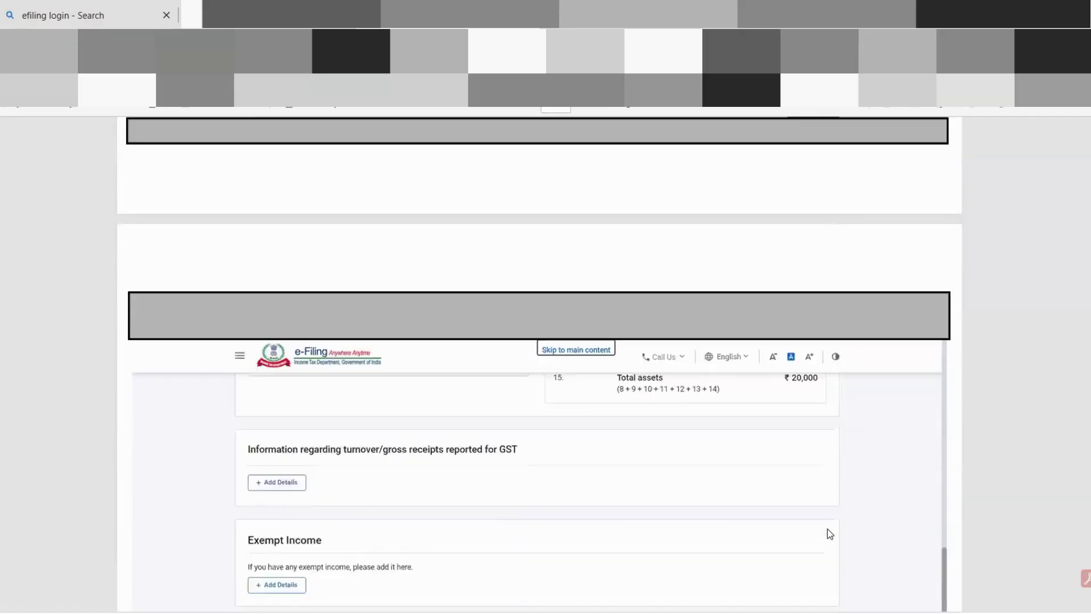
scroll(827, 527, down, 1)
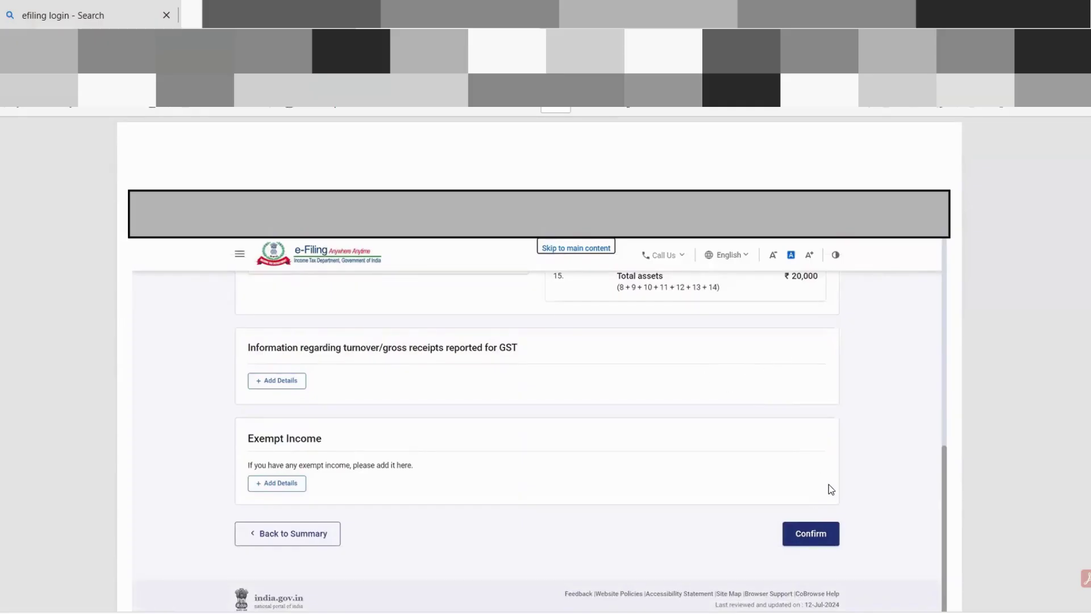
Step: Review the Section 80CCD(2) deduction question, the list of available deductions and the Total Deductions section
scroll(829, 484, down, 3)
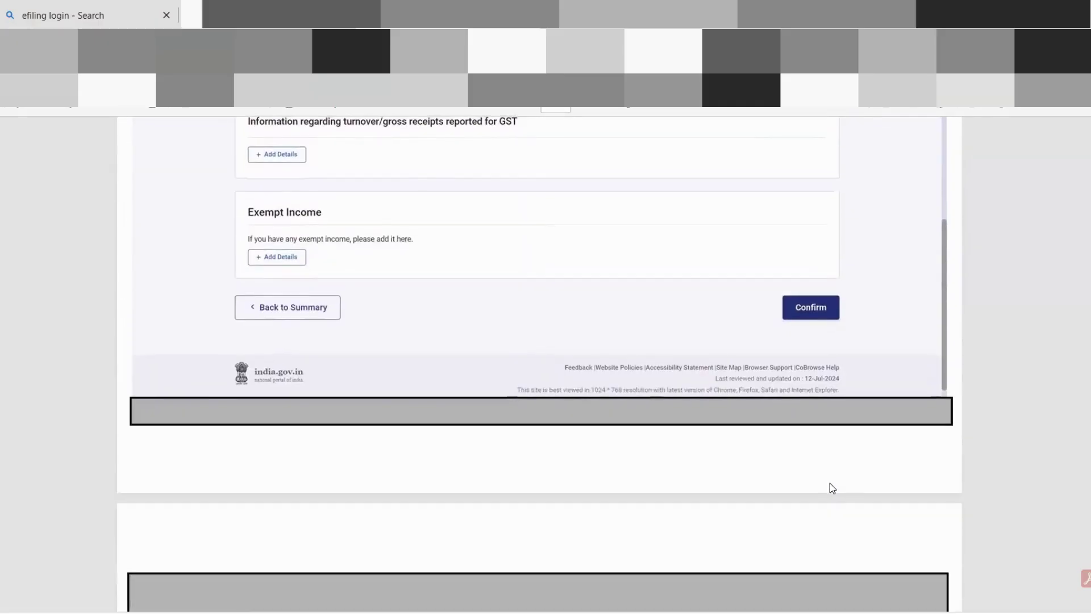
scroll(829, 483, down, 5)
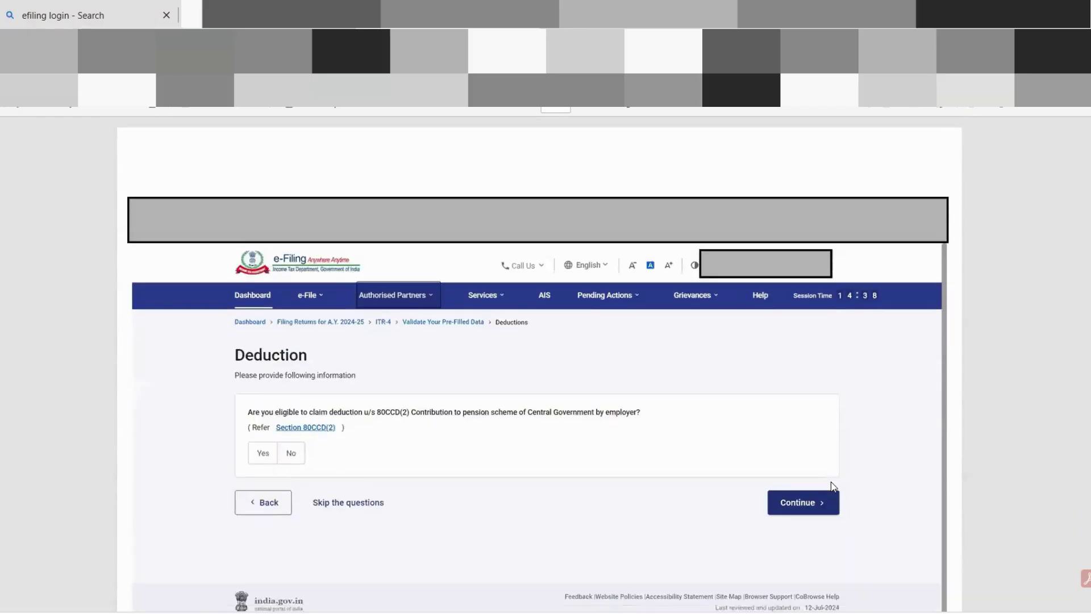
scroll(831, 482, down, 1)
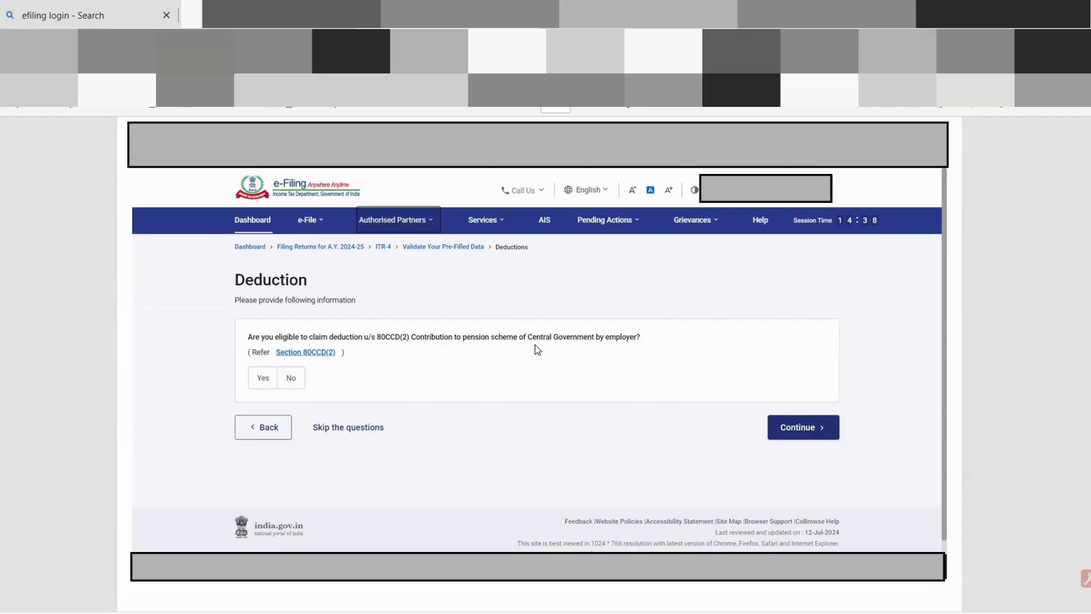
scroll(754, 361, down, 10)
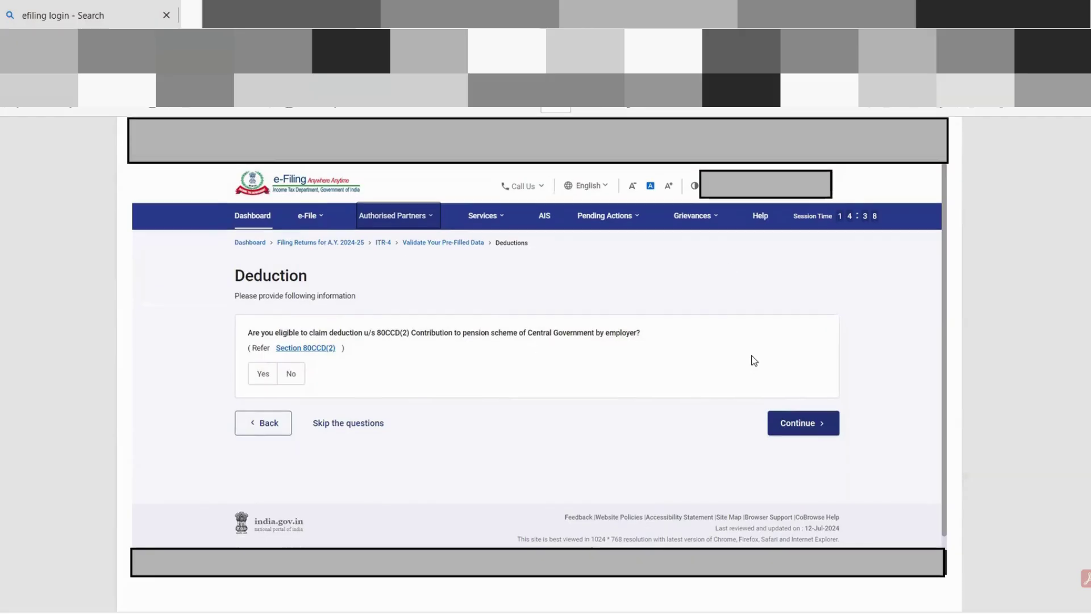
scroll(755, 358, down, 2)
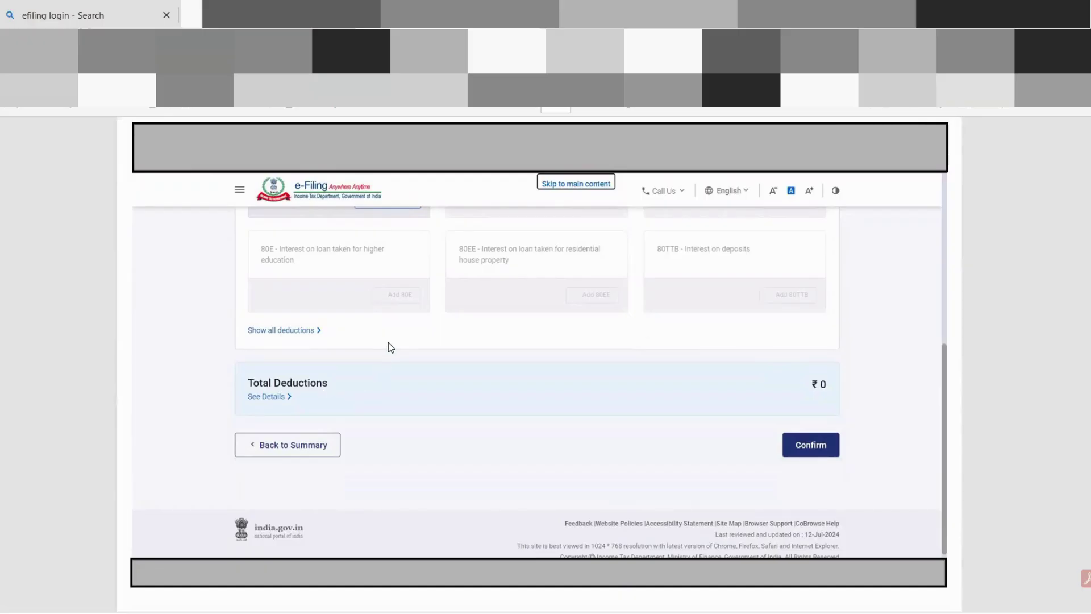
scroll(822, 426, down, 2)
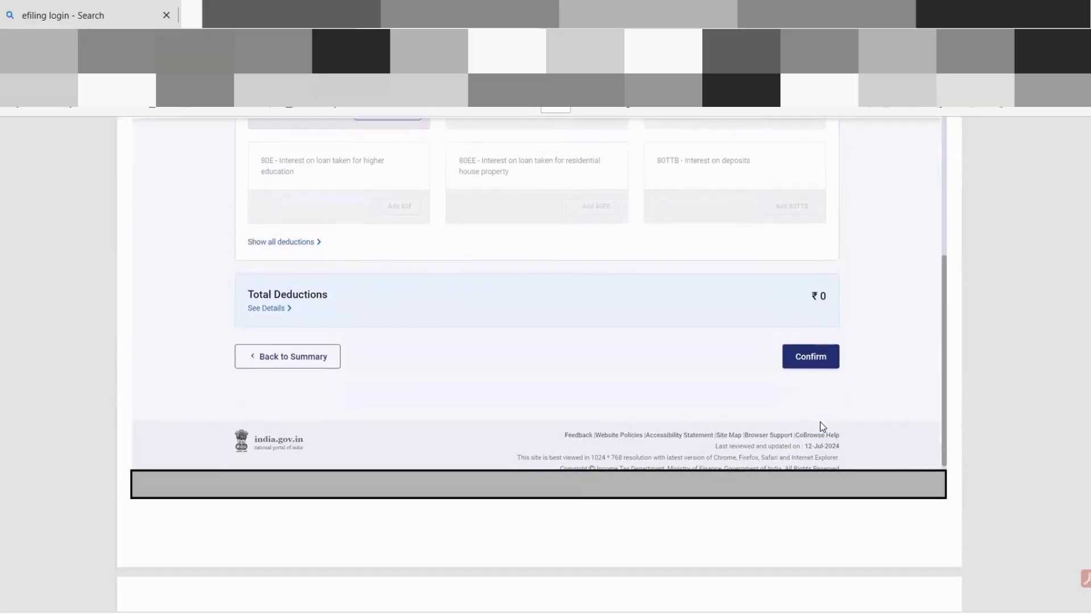
Step: Review the Tax Paid entry in the Return Summary and the TDS, TCS and advance tax sections under it
scroll(820, 422, down, 10)
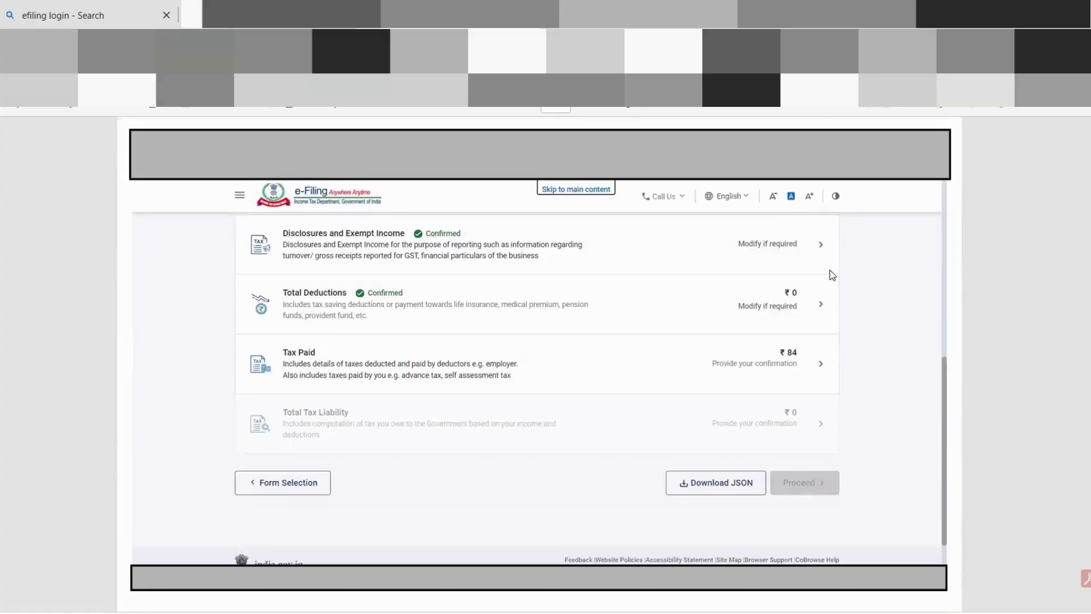
scroll(835, 407, down, 2)
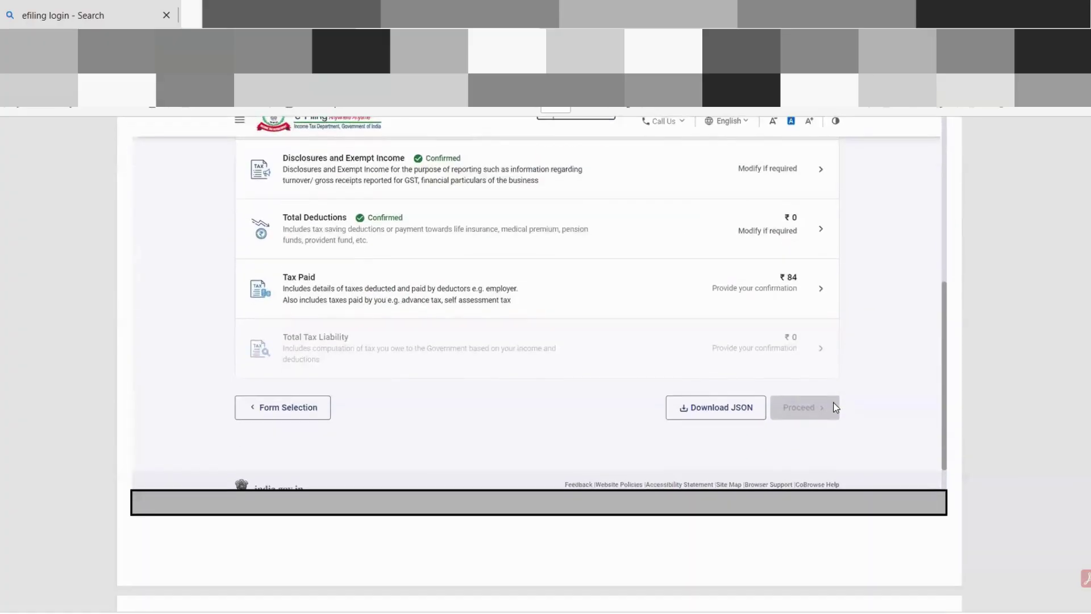
scroll(834, 407, down, 9)
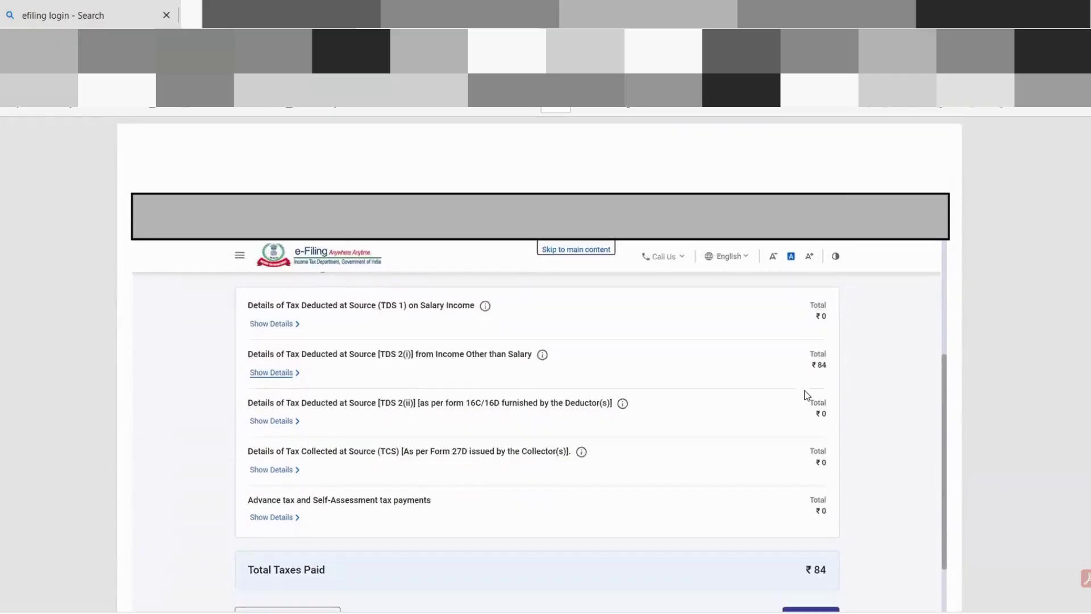
scroll(807, 395, down, 3)
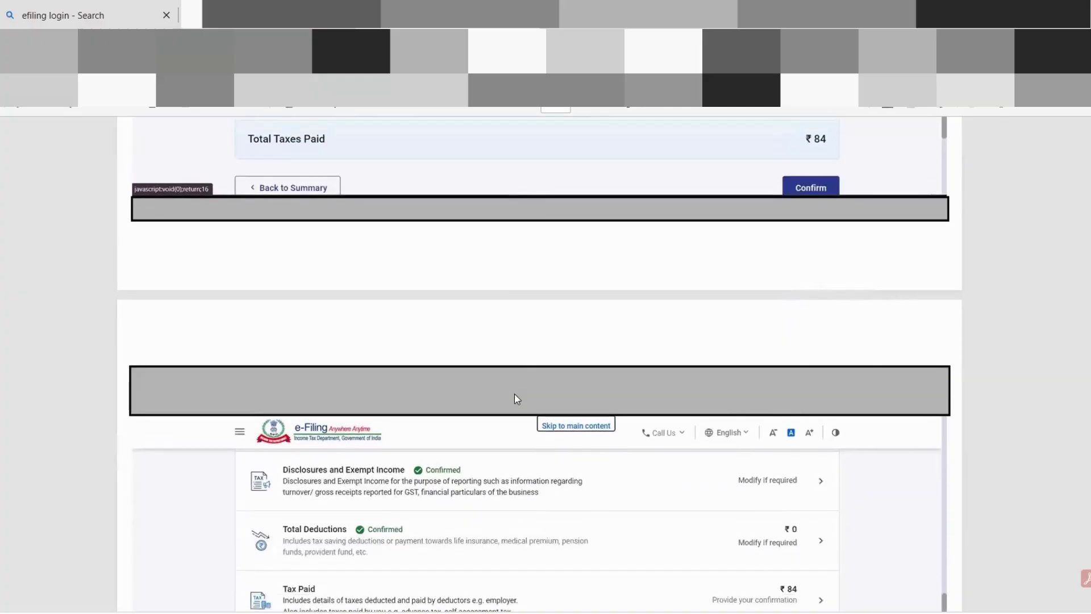
scroll(537, 396, down, 3)
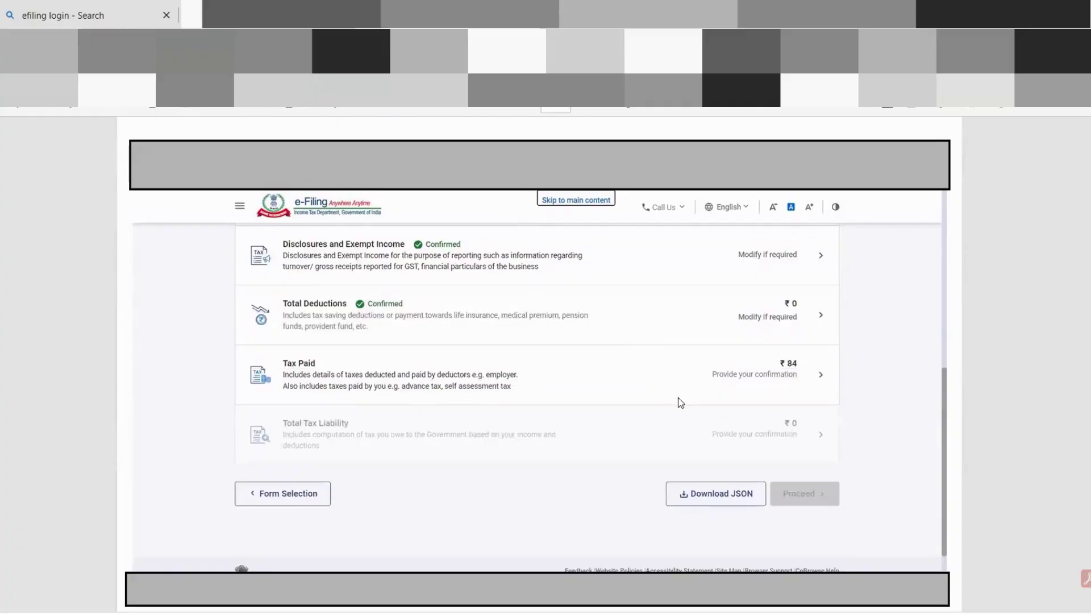
Step: Examine the deductor table for TDS on income other than salary, including the TDS deducted and TDS claimed columns
scroll(678, 397, down, 5)
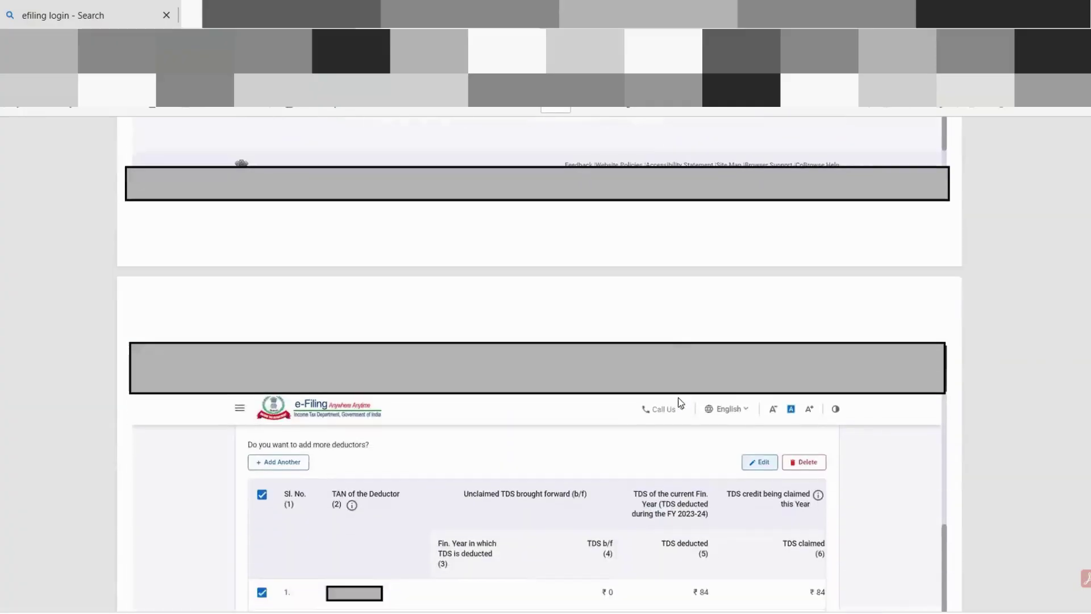
scroll(677, 398, down, 2)
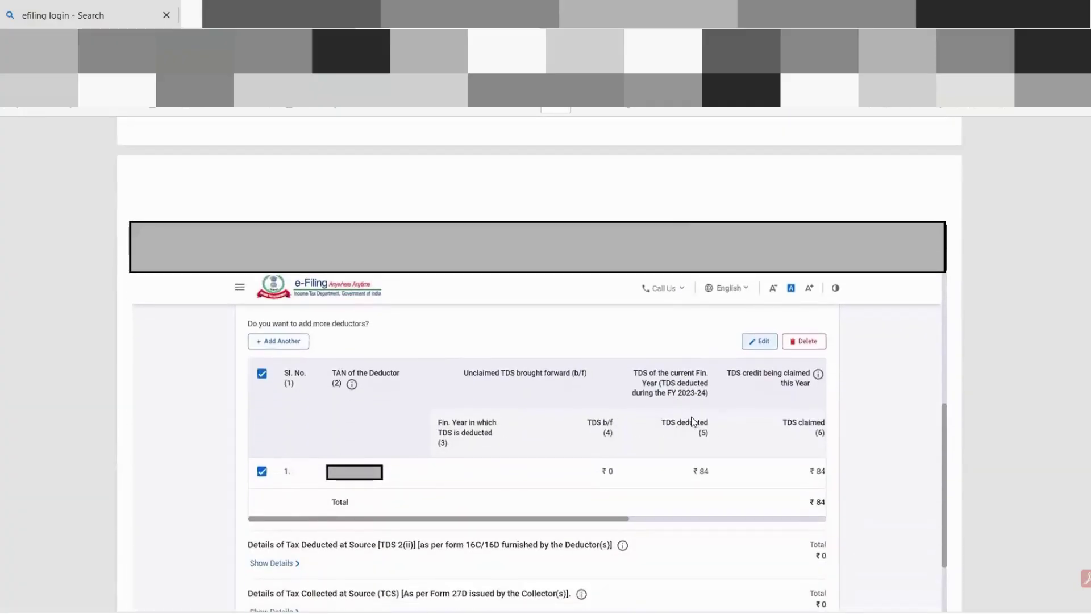
scroll(570, 437, down, 3)
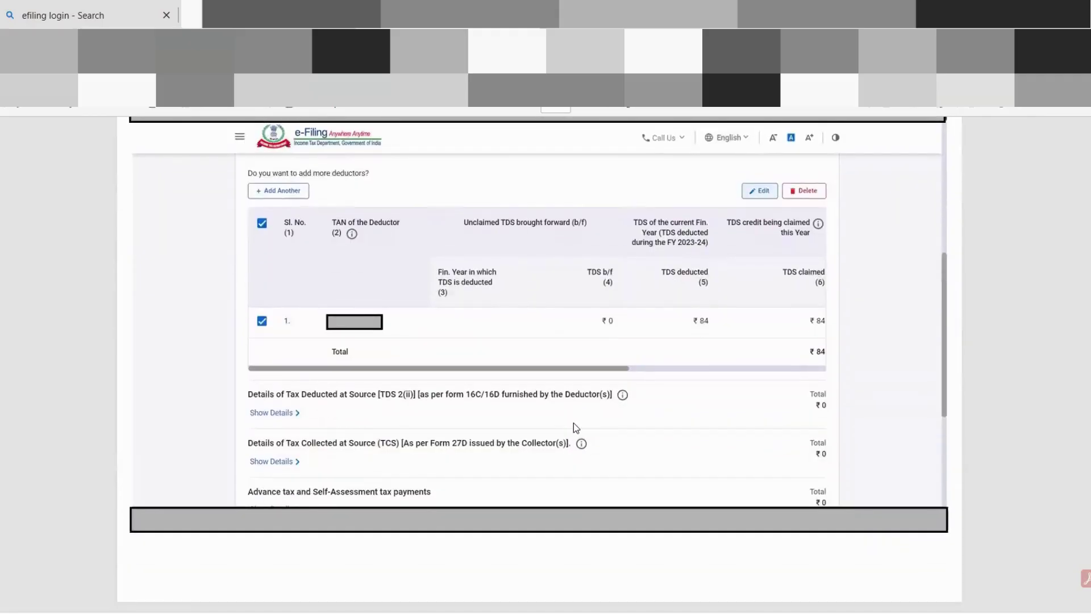
Step: Examine the TDS claimed, Gross Amount, Head of Income and carried-forward credit fields of the TDS entry
scroll(582, 401, down, 5)
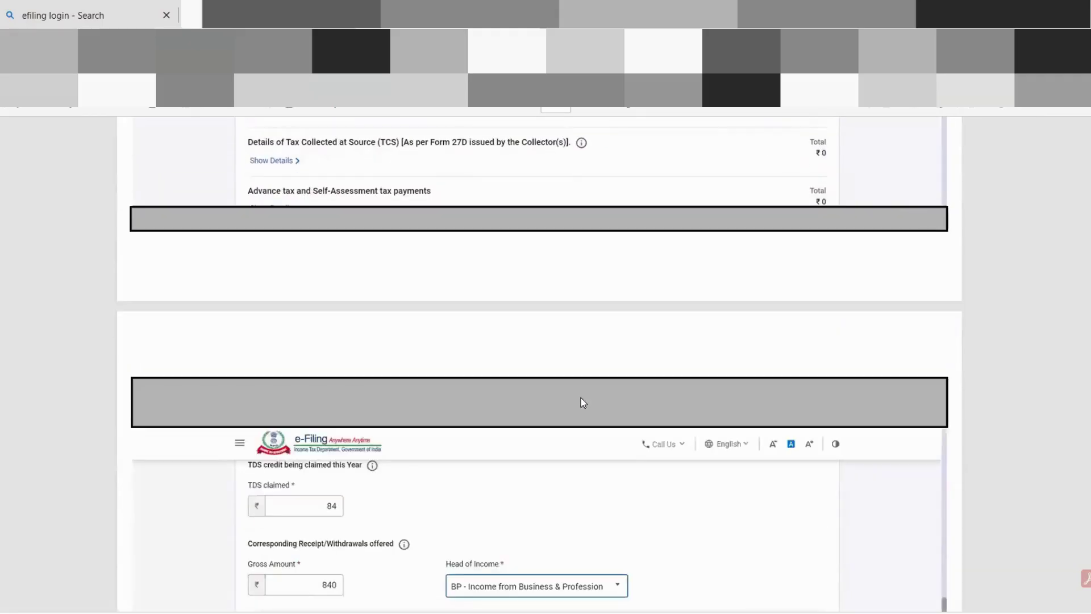
scroll(583, 403, down, 3)
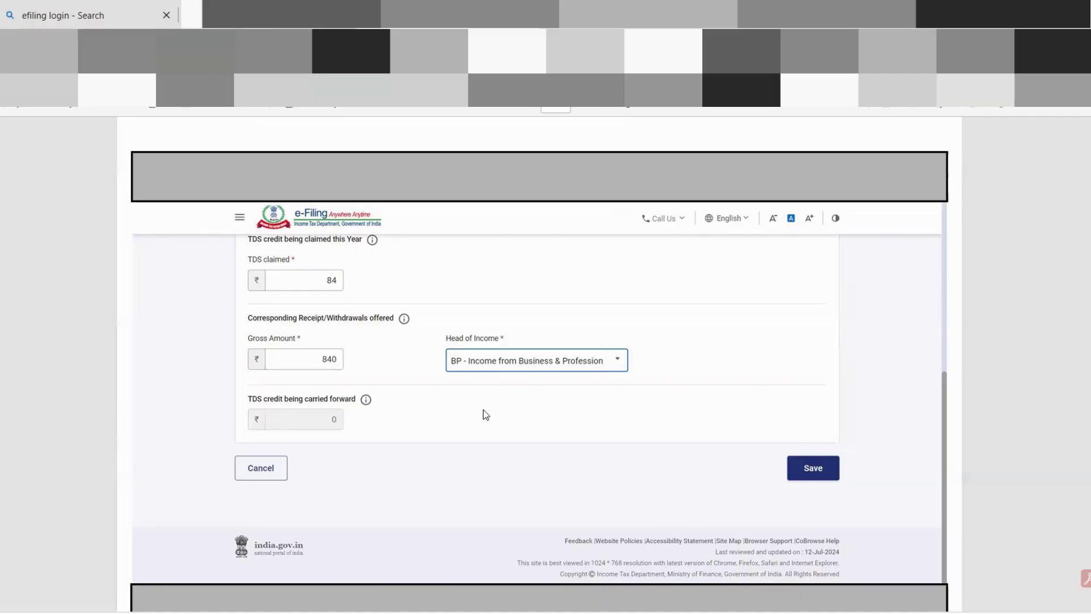
scroll(513, 409, down, 7)
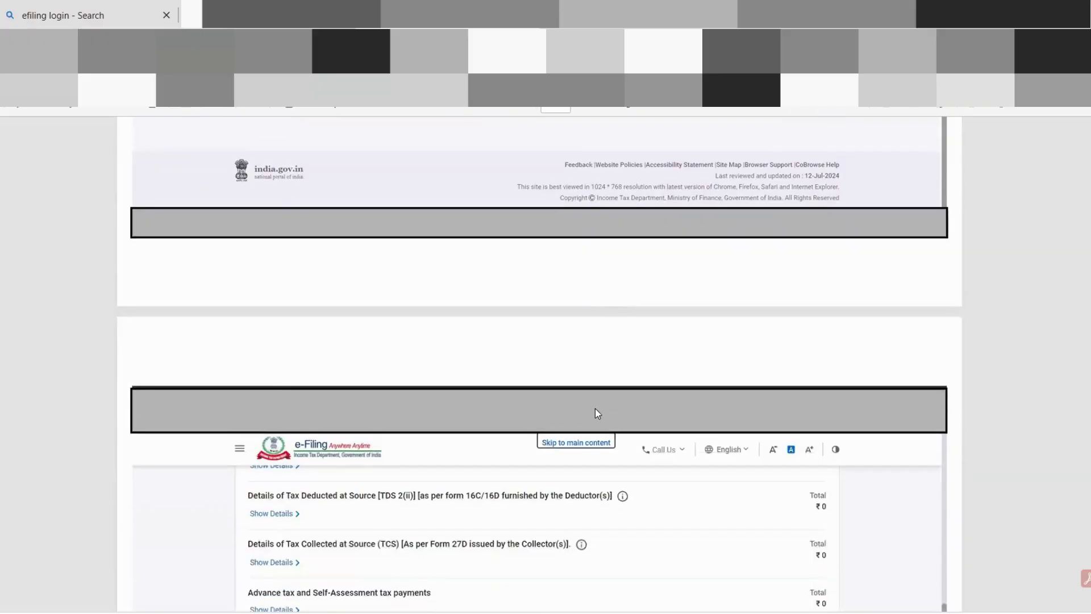
scroll(595, 410, down, 4)
scroll(603, 412, up, 8)
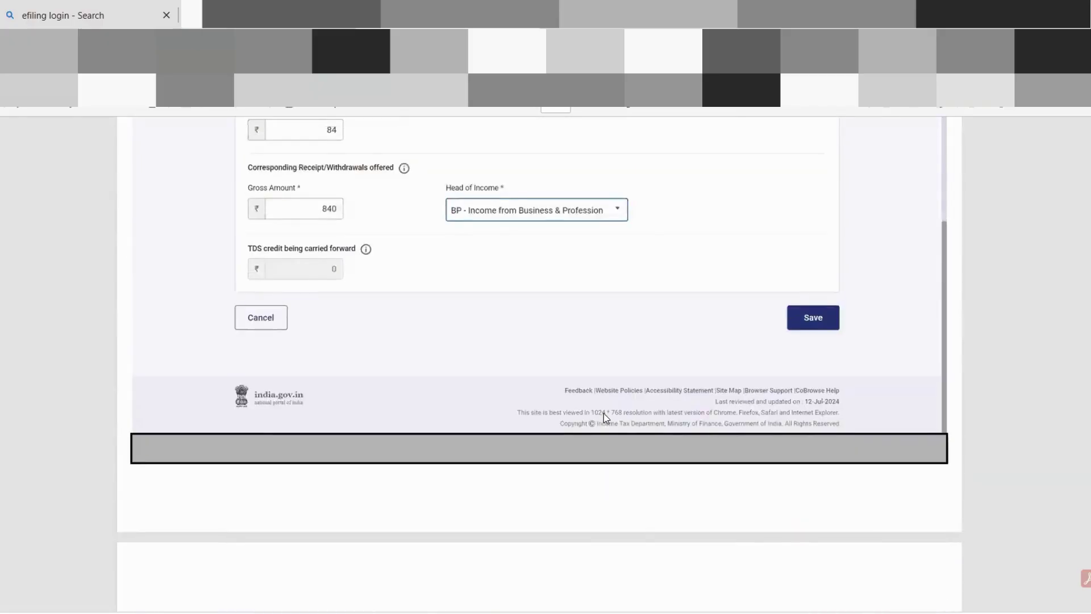
scroll(604, 414, up, 4)
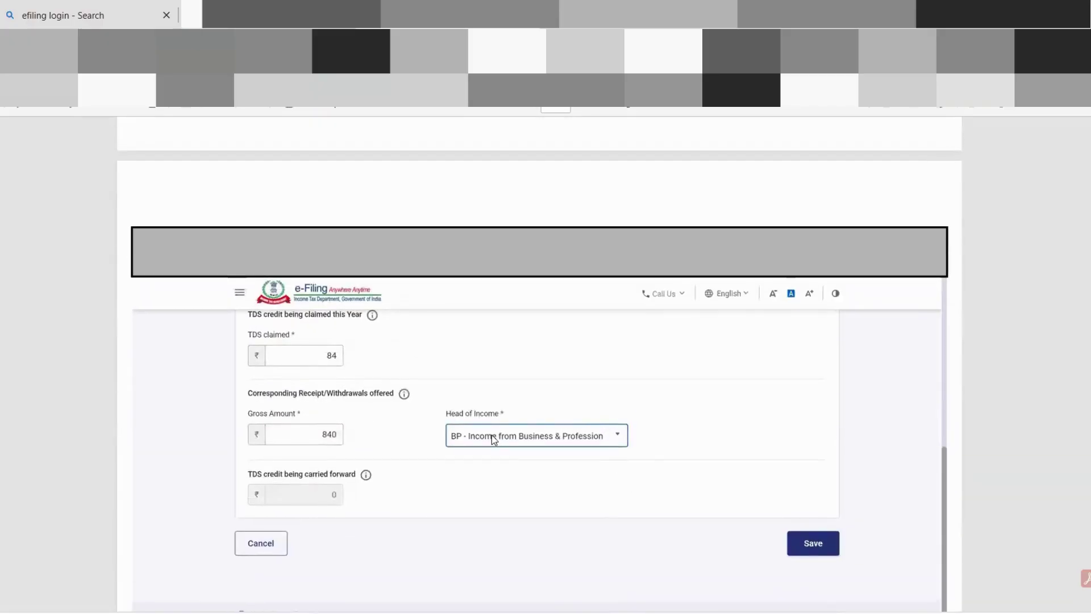
scroll(574, 427, down, 2)
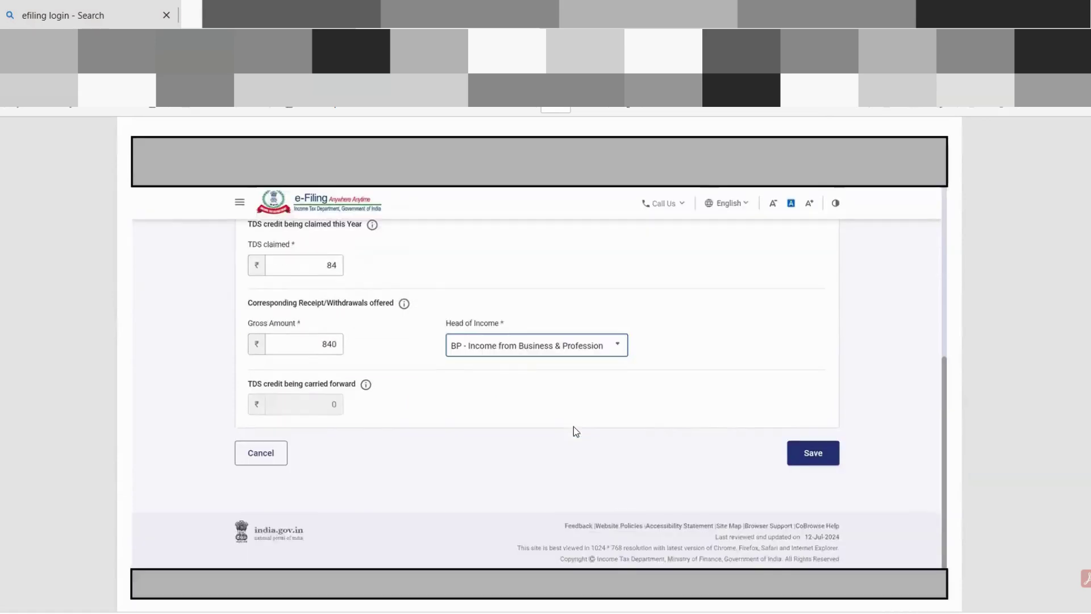
Step: Review the Total Taxes Paid section and the tax payable calculation with its Refund line
scroll(575, 430, down, 7)
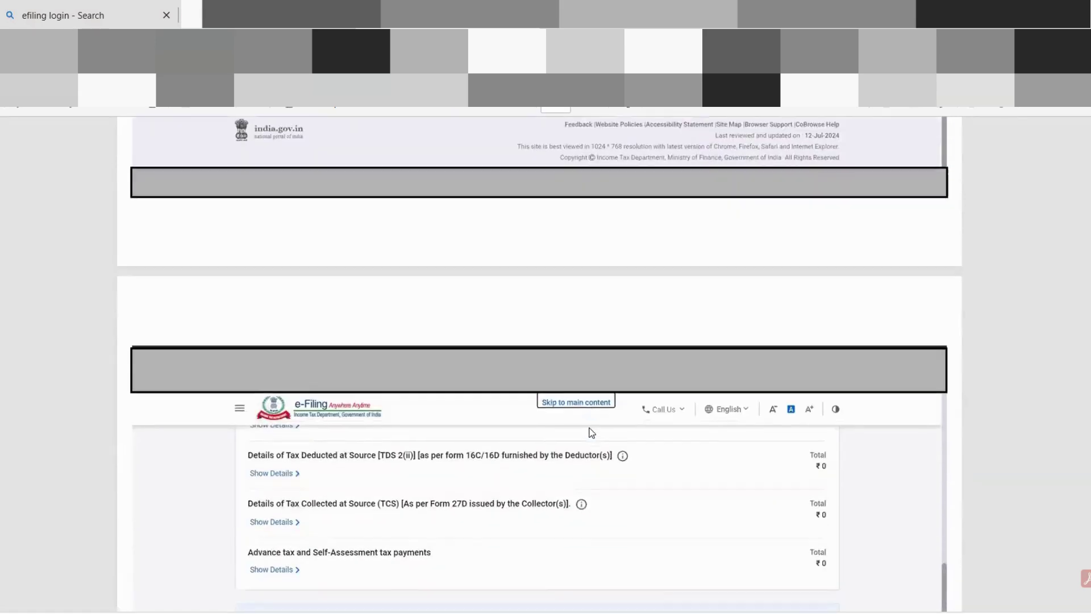
scroll(592, 431, down, 3)
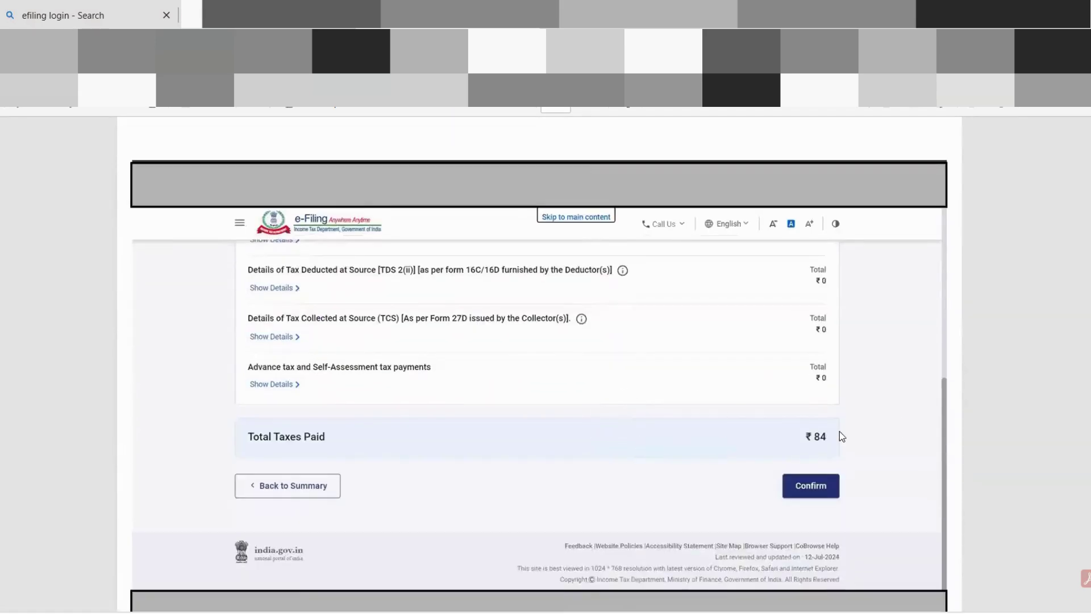
scroll(858, 507, down, 5)
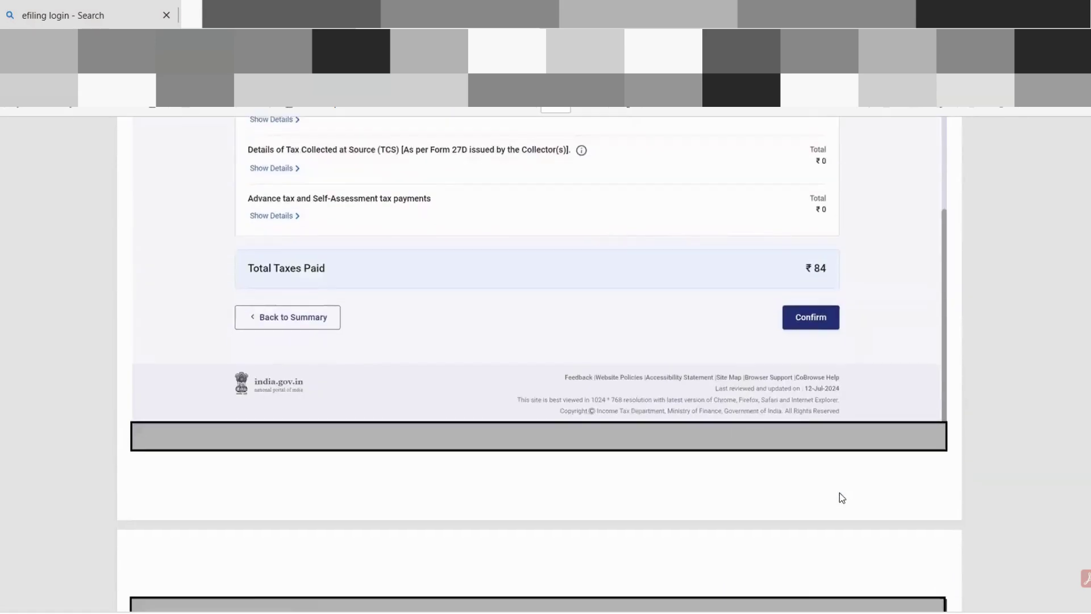
scroll(840, 498, down, 7)
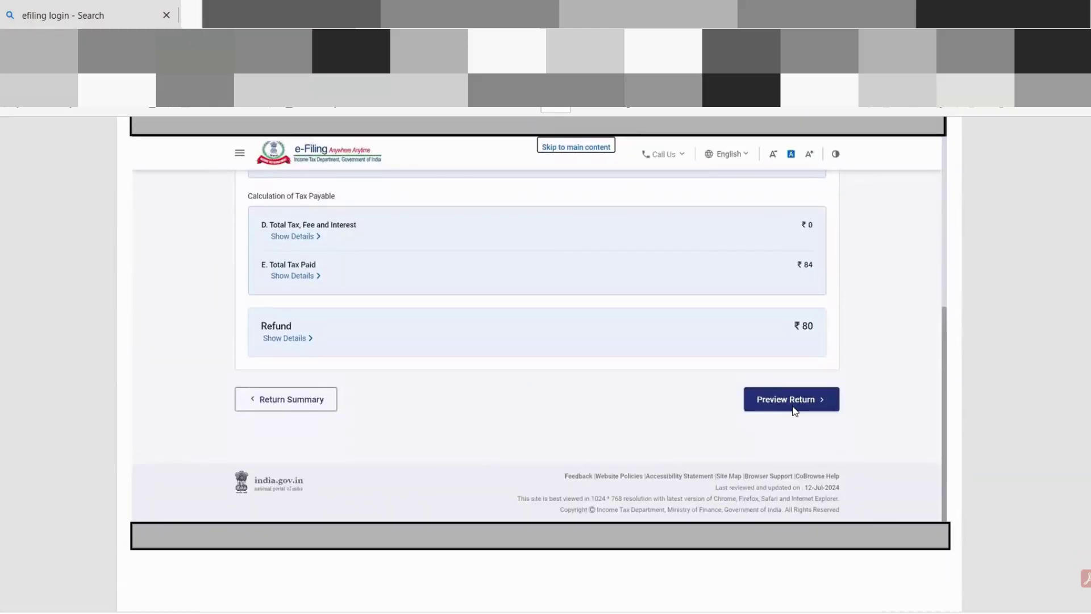
Step: Examine the declaration on the Preview and Submit page, including the capacity, PAN, place, date and Tax Return Preparer fields
scroll(796, 407, down, 9)
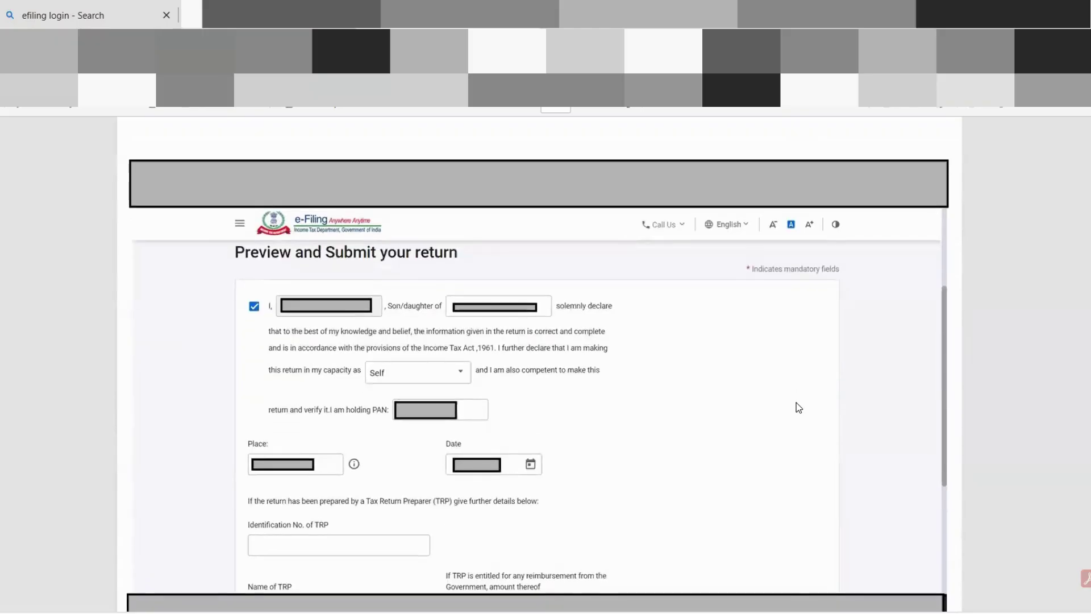
scroll(799, 406, down, 1)
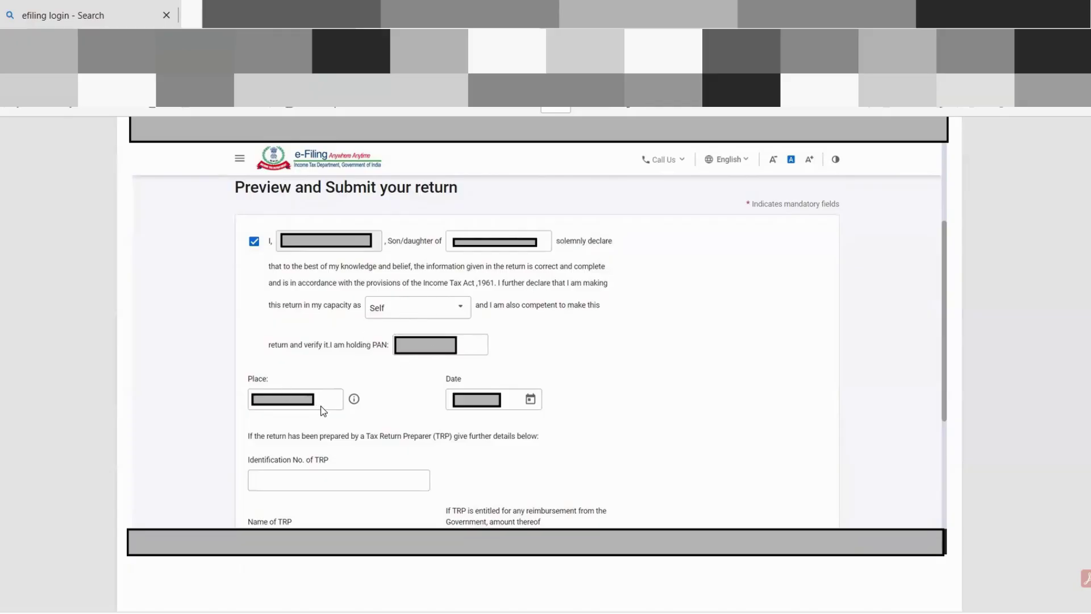
scroll(502, 404, down, 10)
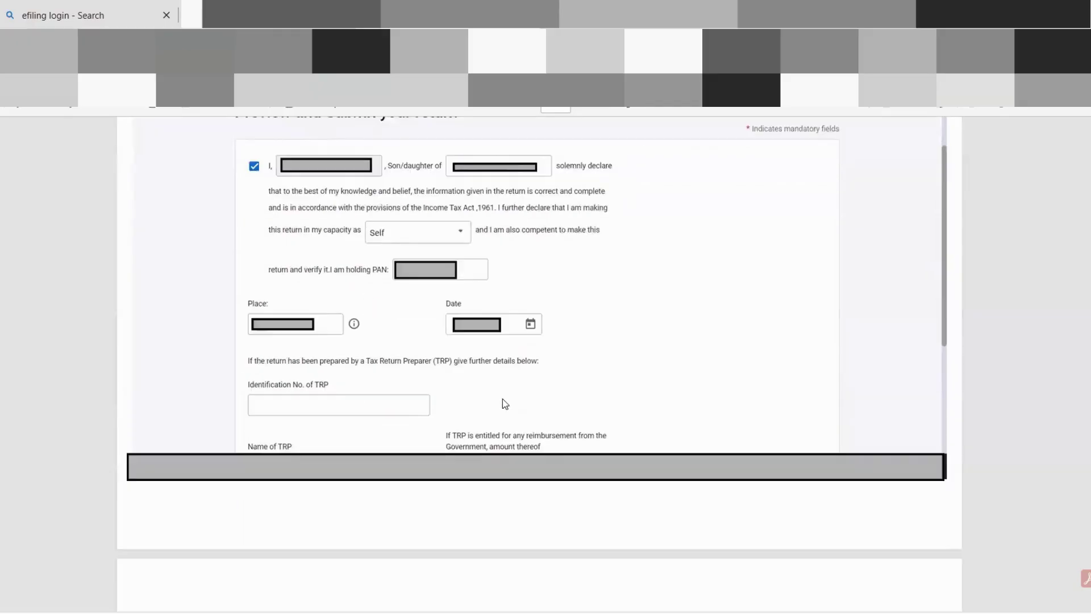
scroll(529, 398, down, 10)
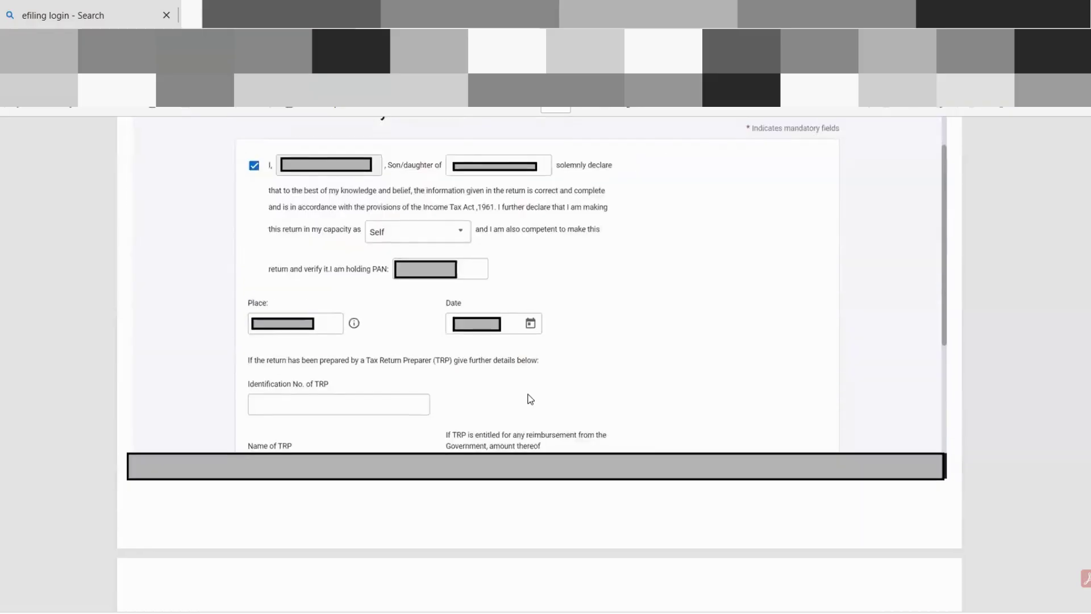
scroll(530, 400, down, 5)
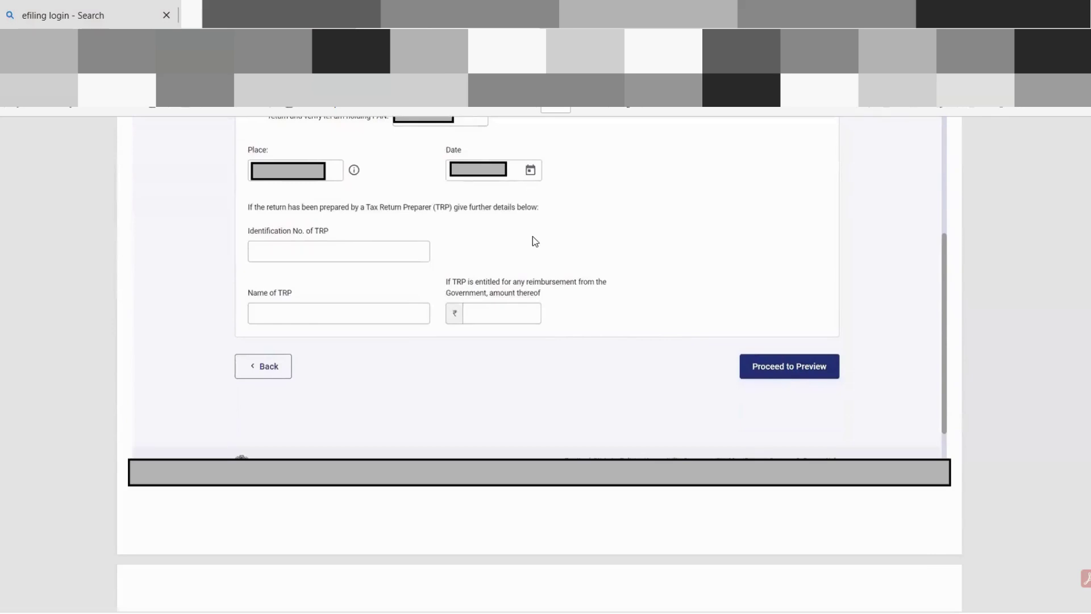
Step: Review the ITR 4 validation page and the Confirm Submission of Return page with its note on modifying details
click(789, 367)
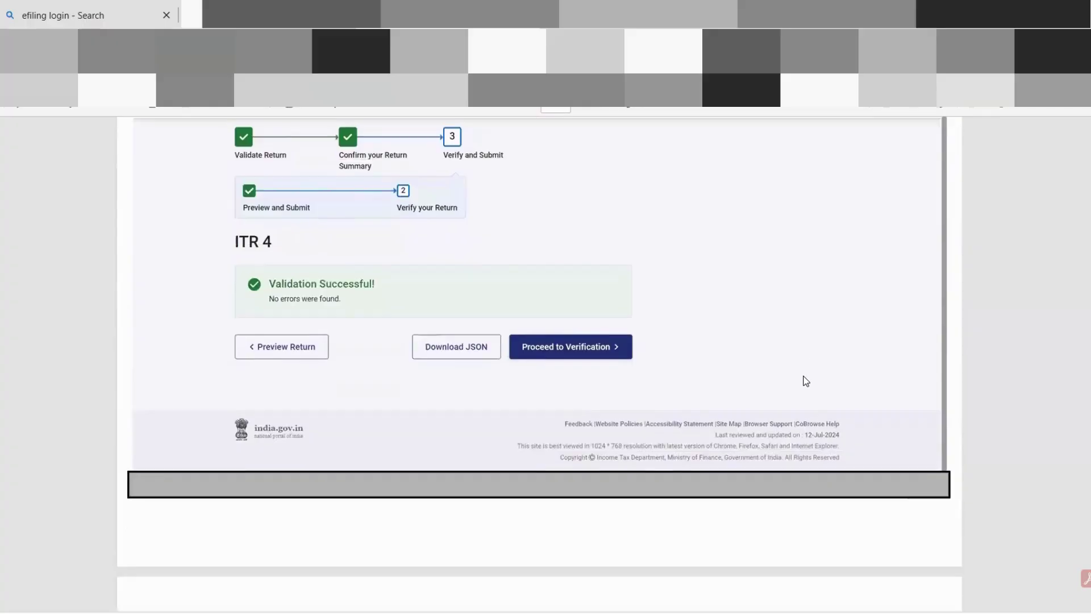
scroll(398, 307, up, 1)
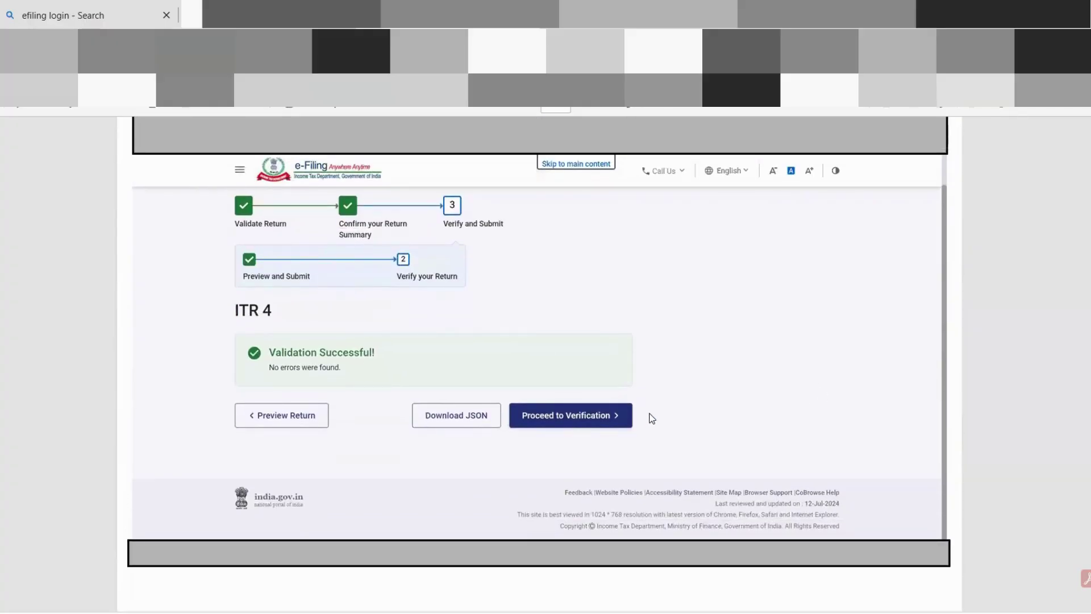
scroll(656, 405, down, 2)
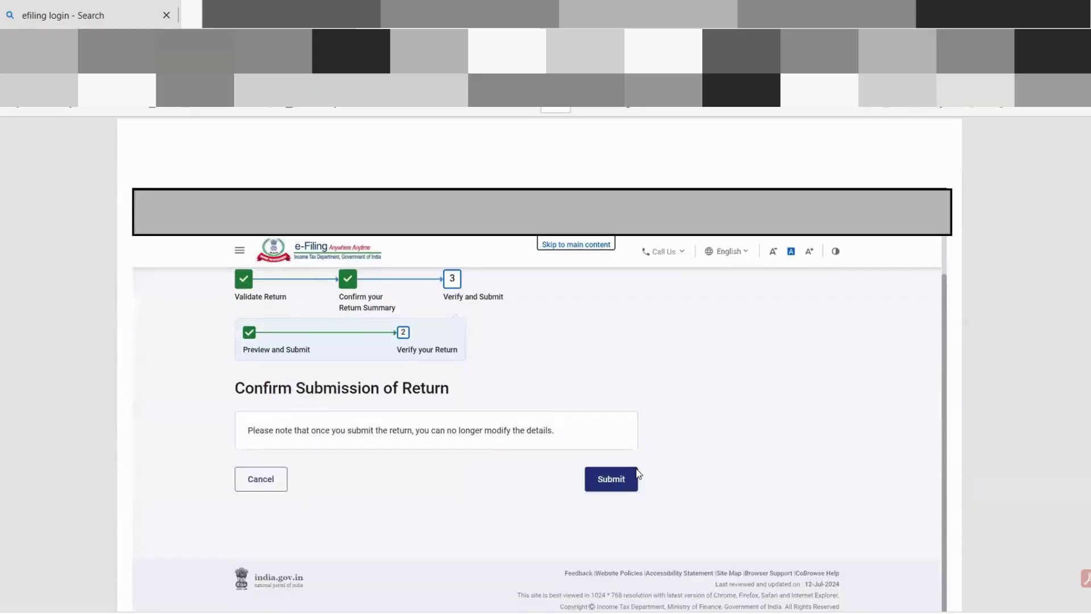
scroll(627, 478, down, 1)
scroll(627, 478, down, 1)
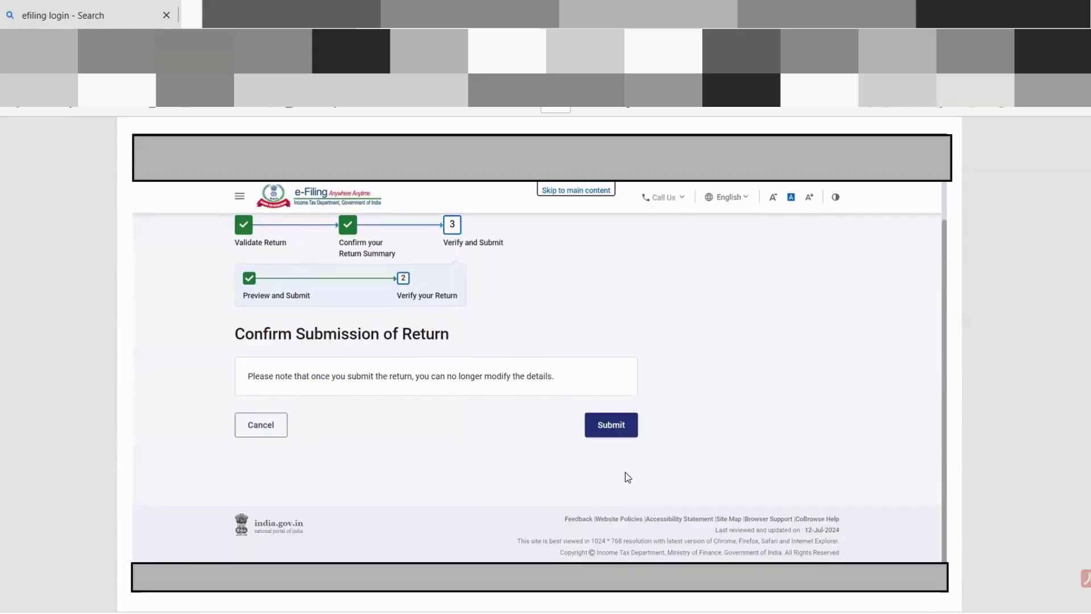
scroll(625, 467, up, 1)
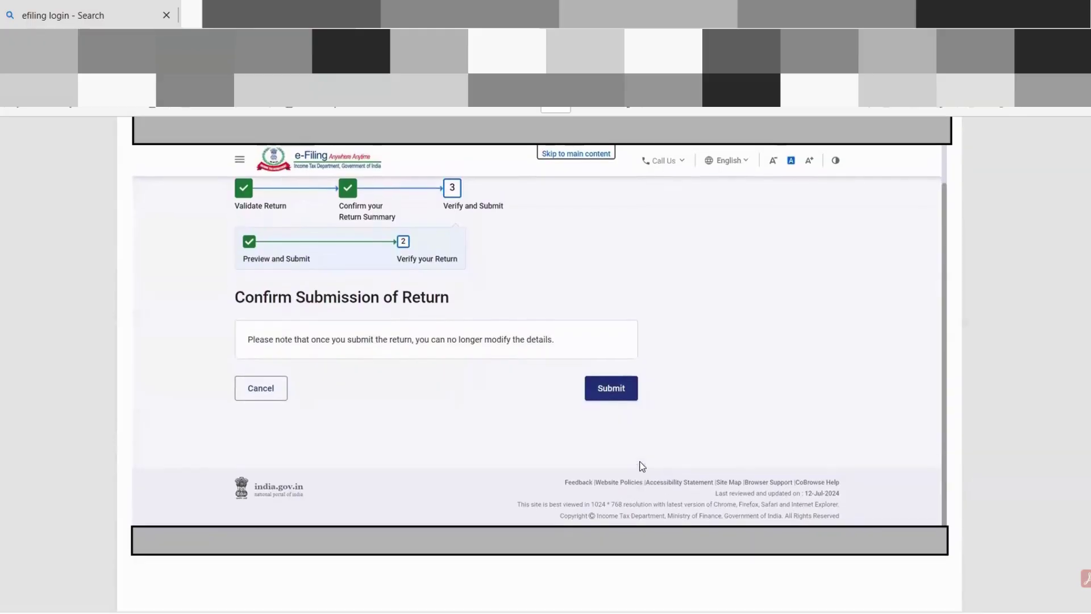
scroll(646, 459, down, 1)
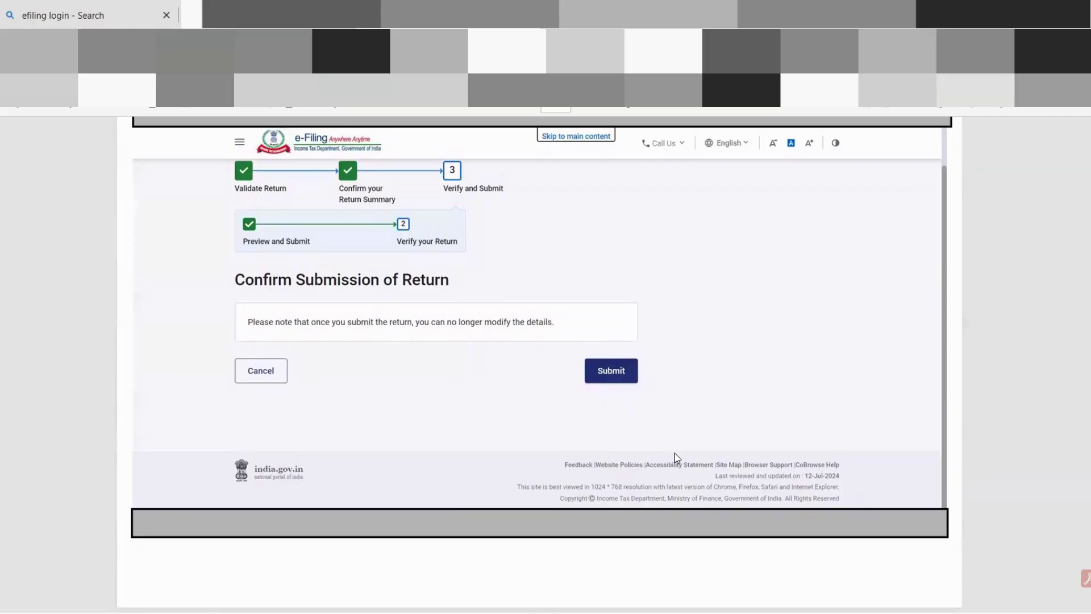